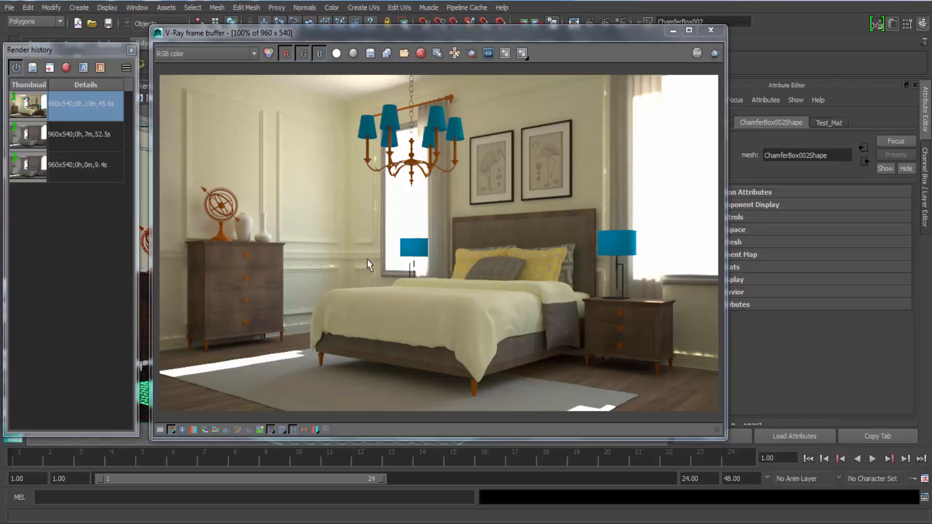
Step: Examine the rendered bedroom up close in the frame buffer, from the wall panels and chandelier to the bed and nightstand
{"action": "scroll", "coordinate": [374, 261], "scroll_direction": "up", "scroll_amount": 1}
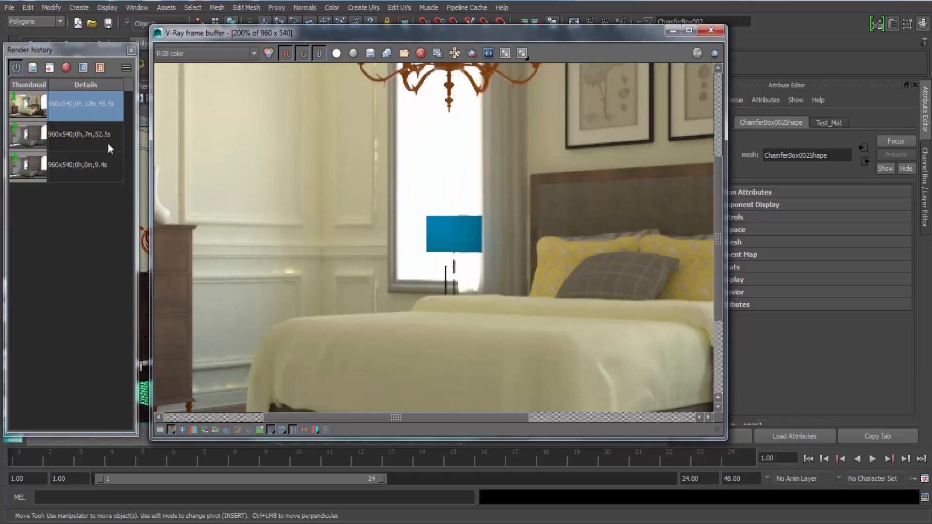
{"action": "middle_click_drag", "start_coordinate": [536, 272], "coordinate": [679, 466]}
{"action": "middle_click_drag", "start_coordinate": [388, 165], "coordinate": [456, 235]}
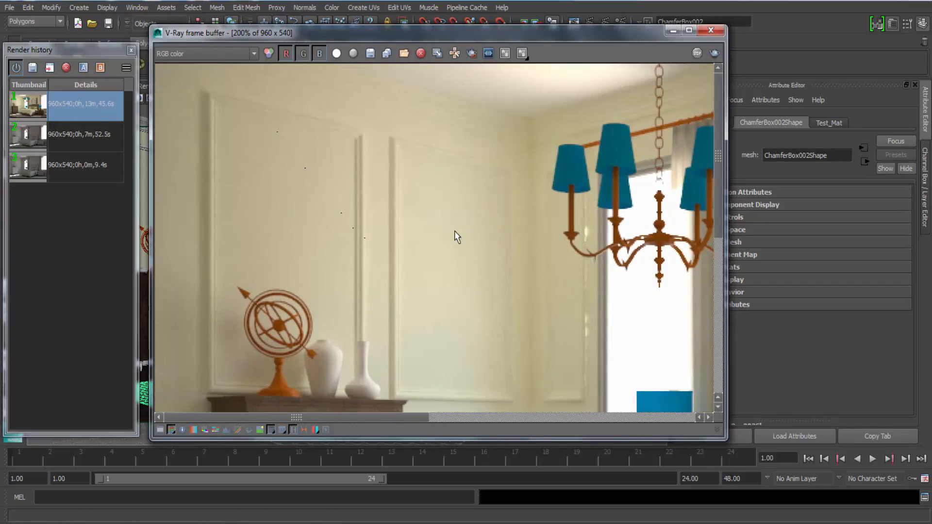
{"action": "middle_click_drag", "start_coordinate": [601, 377], "coordinate": [391, 141]}
{"action": "middle_click_drag", "start_coordinate": [573, 204], "coordinate": [225, 75]}
{"action": "scroll", "coordinate": [514, 219], "scroll_direction": "down", "scroll_amount": 1}
{"action": "scroll", "coordinate": [665, 289], "scroll_direction": "up", "scroll_amount": 1}
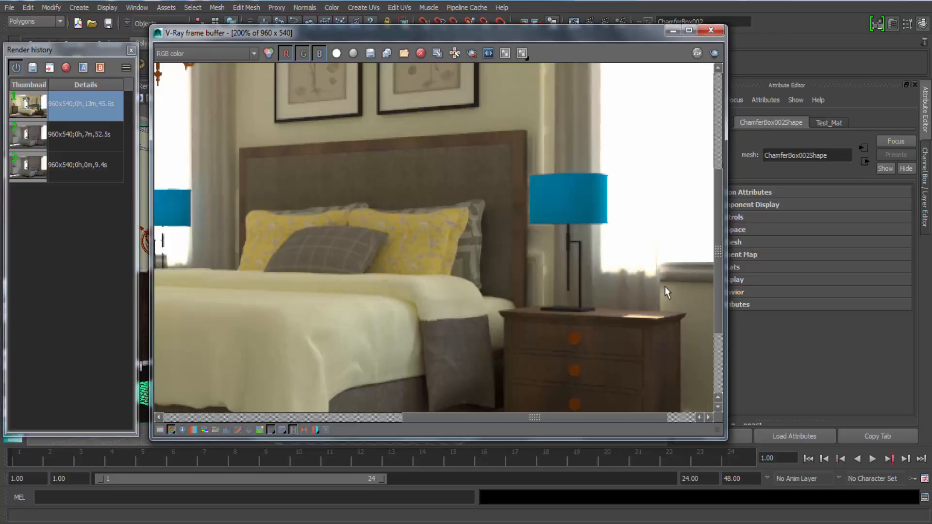
{"action": "scroll", "coordinate": [464, 146], "scroll_direction": "down", "scroll_amount": 1}
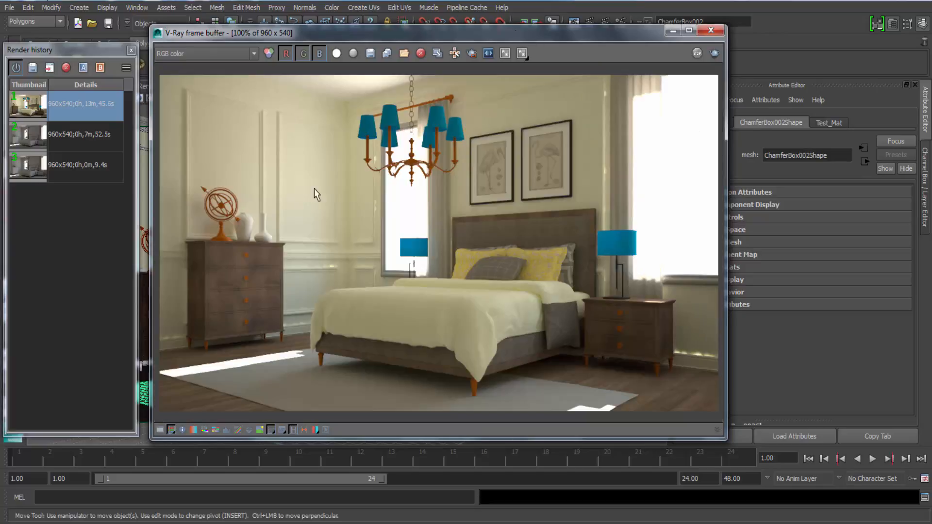
Step: Move the frame buffer and render history windows out of the way and show the scene's lights in the viewport
{"action": "left_click_drag", "start_coordinate": [408, 36], "coordinate": [5, 33]}
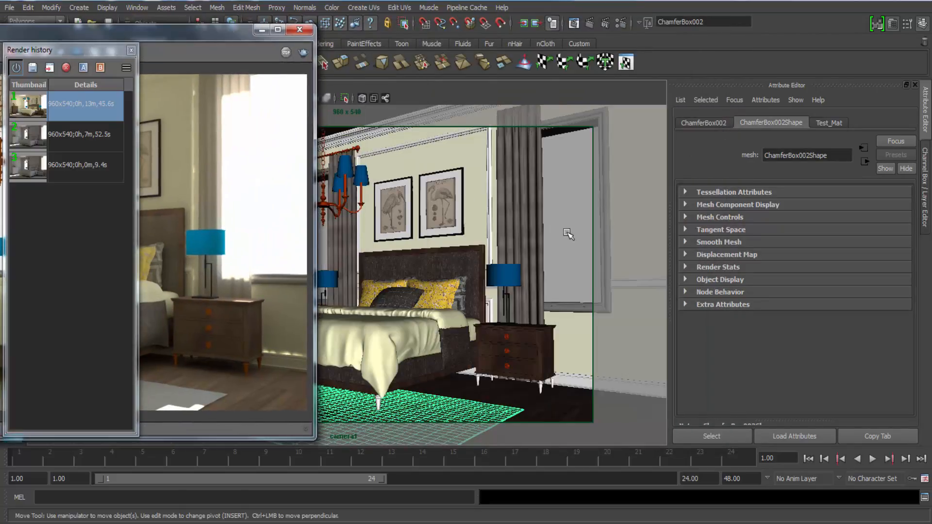
{"action": "left_click_drag", "start_coordinate": [221, 33], "coordinate": [215, 178]}
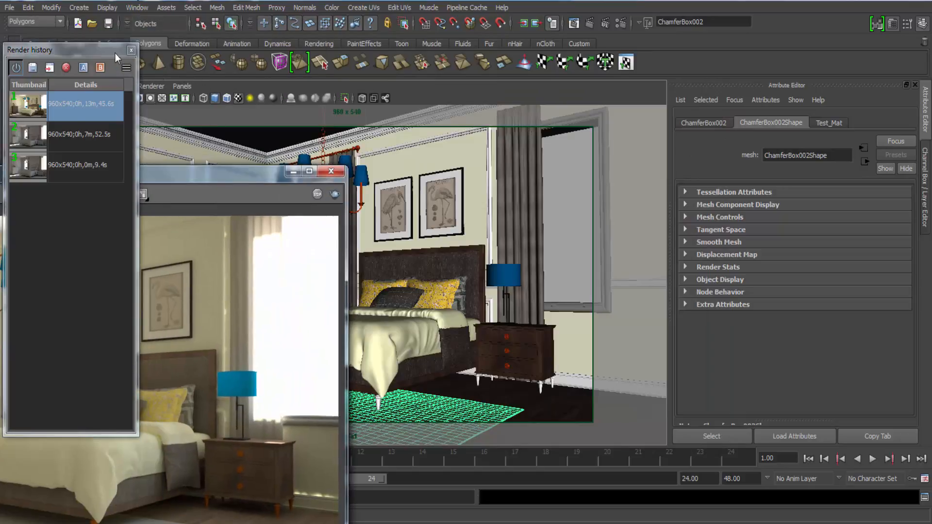
{"action": "left_click_drag", "start_coordinate": [115, 53], "coordinate": [66, 176]}
{"action": "left_click", "coordinate": [122, 86]}
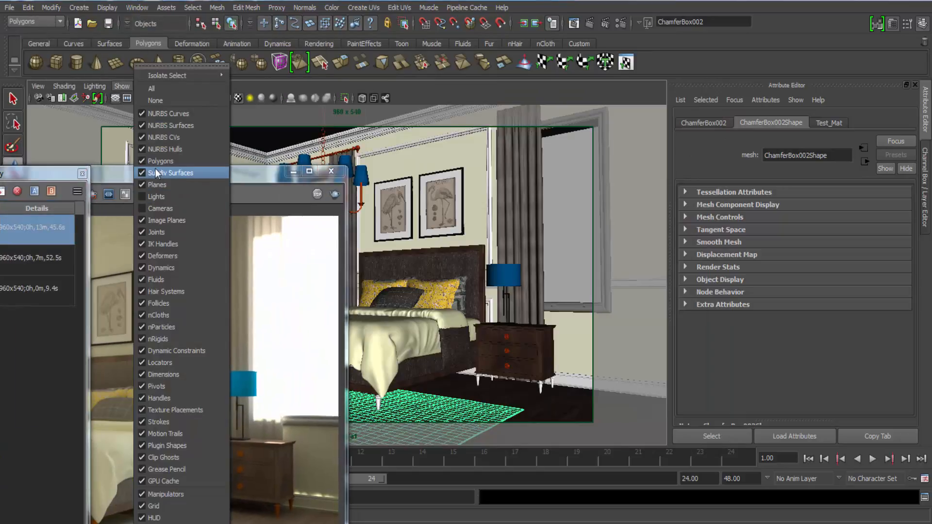
{"action": "left_click", "coordinate": [161, 199]}
{"action": "left_click", "coordinate": [122, 86]}
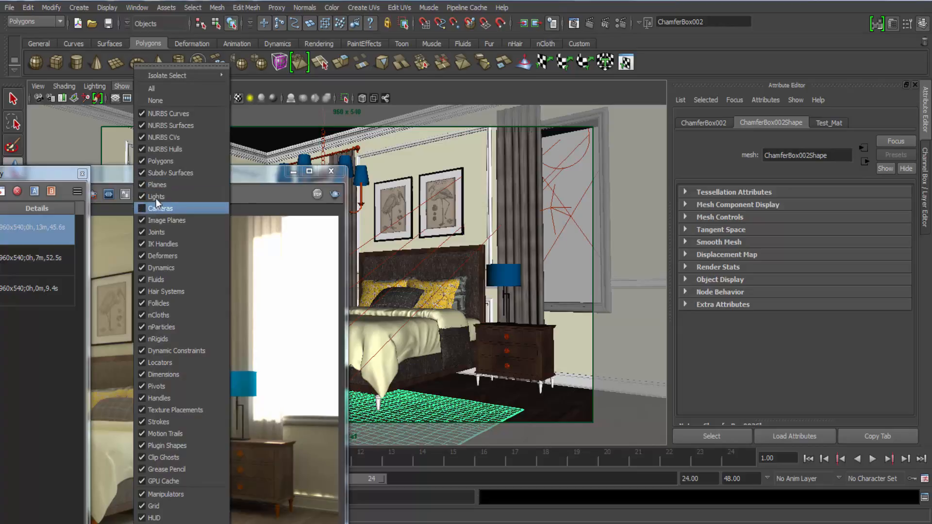
{"action": "left_click", "coordinate": [155, 208]}
Step: Set the sampling subdivs of the sky portal light at the window beside the nightstand to 128
{"action": "left_click", "coordinate": [561, 214]}
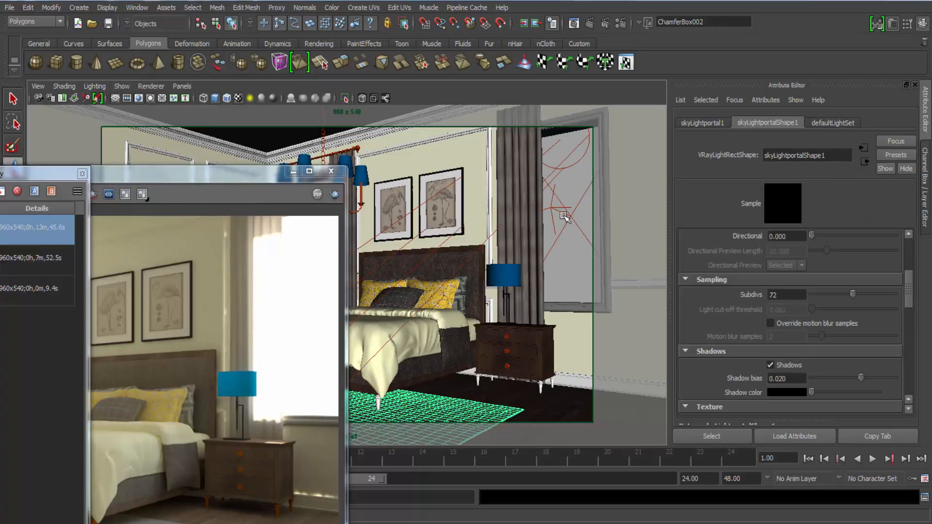
{"action": "double_click", "coordinate": [771, 297]}
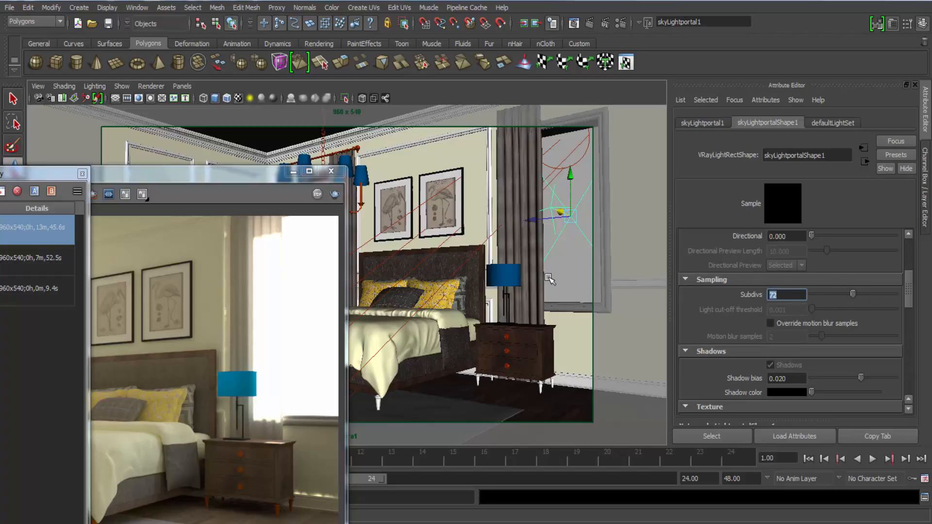
{"action": "type", "text": "144"}
{"action": "left_click_drag", "start_coordinate": [199, 174], "coordinate": [546, 49]}
{"action": "left_click_drag", "start_coordinate": [792, 295], "coordinate": [672, 284]}
{"action": "type", "text": "128"}
{"action": "key", "text": "Return"}
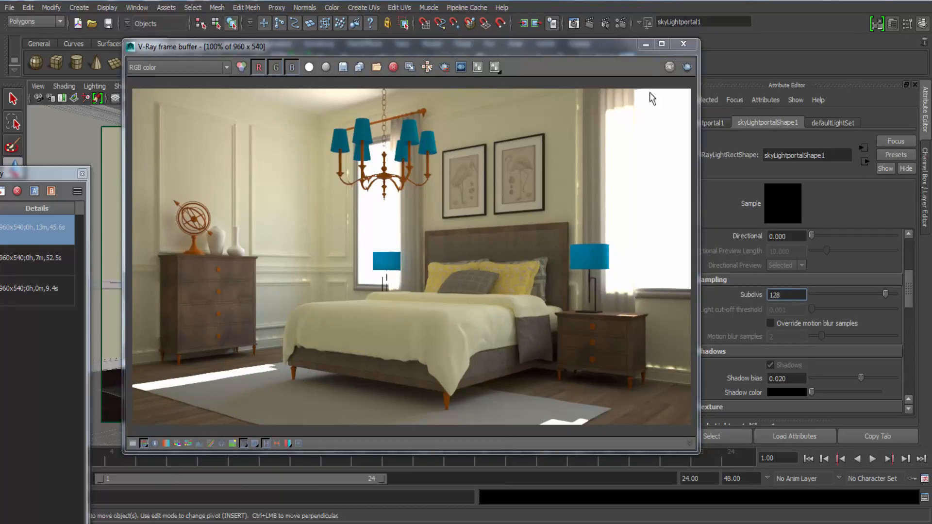
Step: Assign a new VRay Mtl to the carpet under the bed
{"action": "left_click_drag", "start_coordinate": [610, 50], "coordinate": [824, 21]}
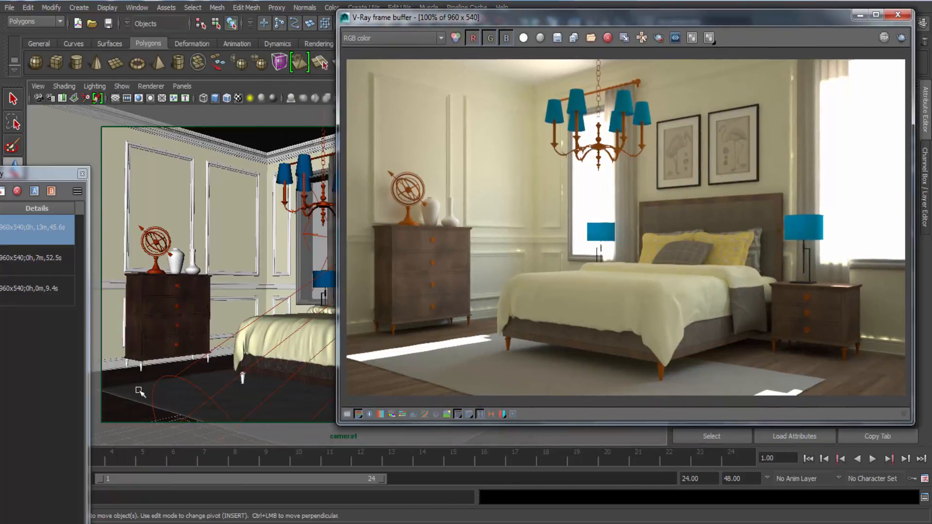
{"action": "left_click", "coordinate": [140, 392]}
{"action": "right_click_drag", "start_coordinate": [139, 392], "coordinate": [135, 490]}
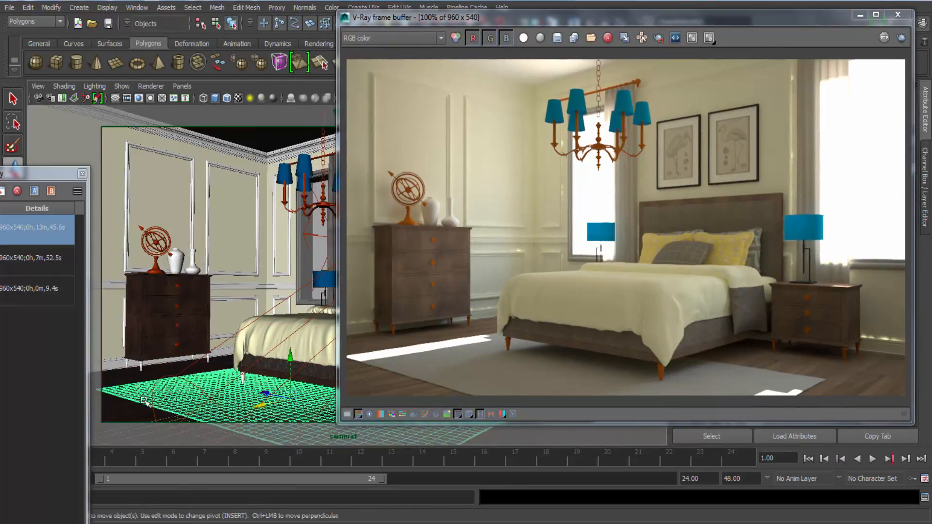
{"action": "left_click_drag", "start_coordinate": [587, 16], "coordinate": [570, 62]}
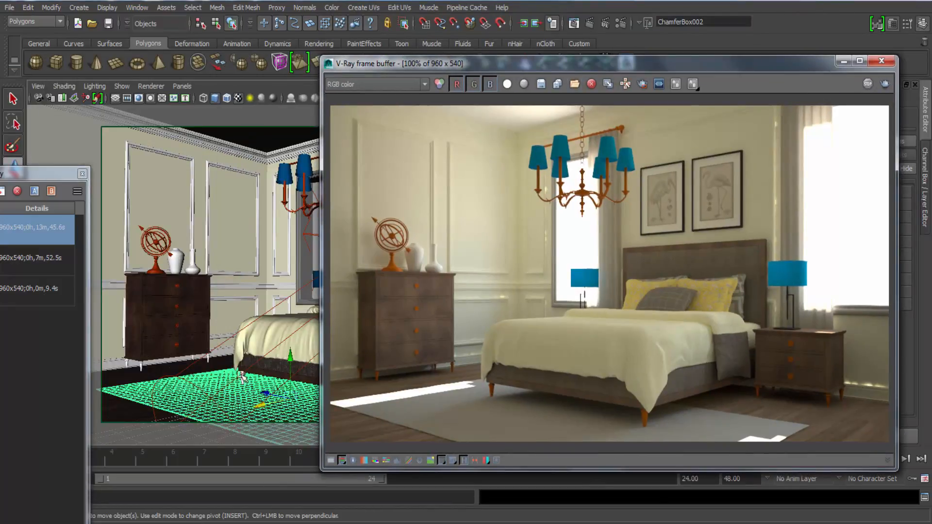
{"action": "right_click_drag", "start_coordinate": [120, 389], "coordinate": [138, 507]}
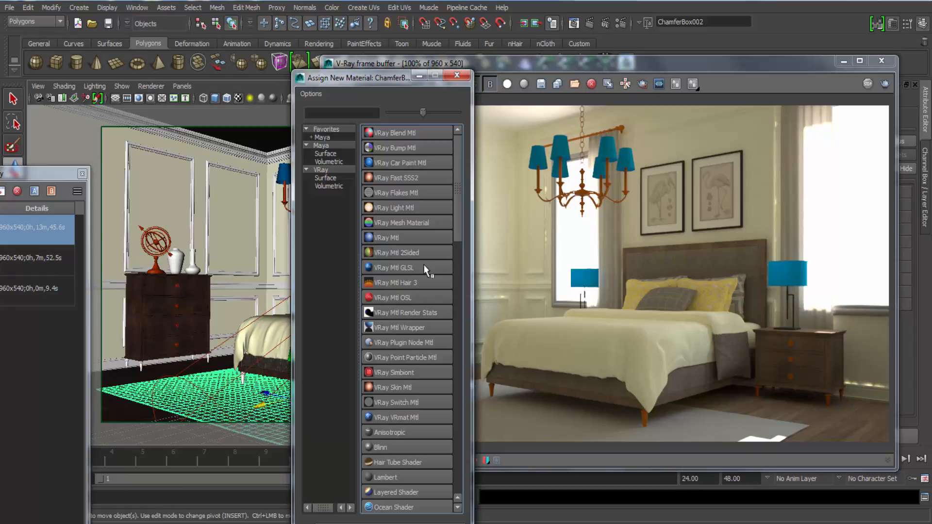
{"action": "left_click", "coordinate": [393, 237]}
Step: Rename the carpet's new material as Carpet_Mat
{"action": "left_click_drag", "start_coordinate": [764, 63], "coordinate": [327, 62]}
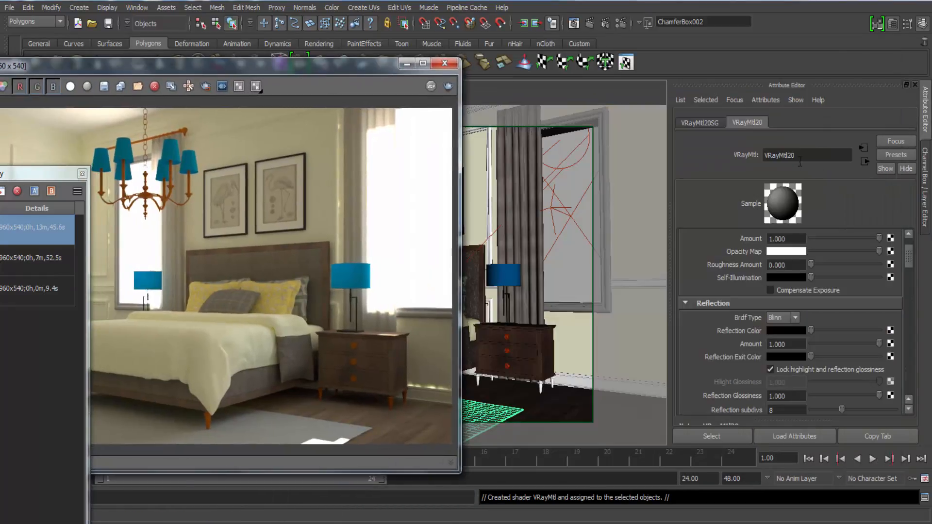
{"action": "type", "text": "Carpet_"}
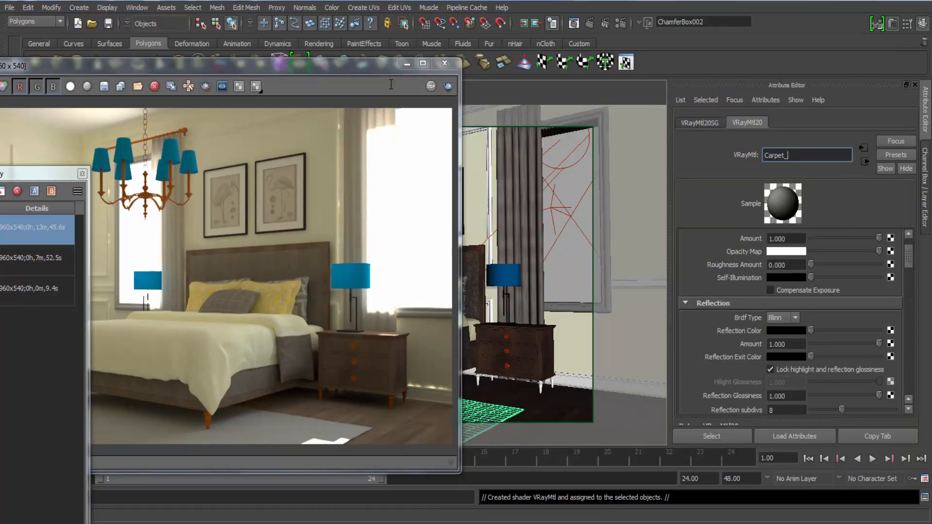
{"action": "type", "text": "Mat"}
{"action": "key", "text": "Return"}
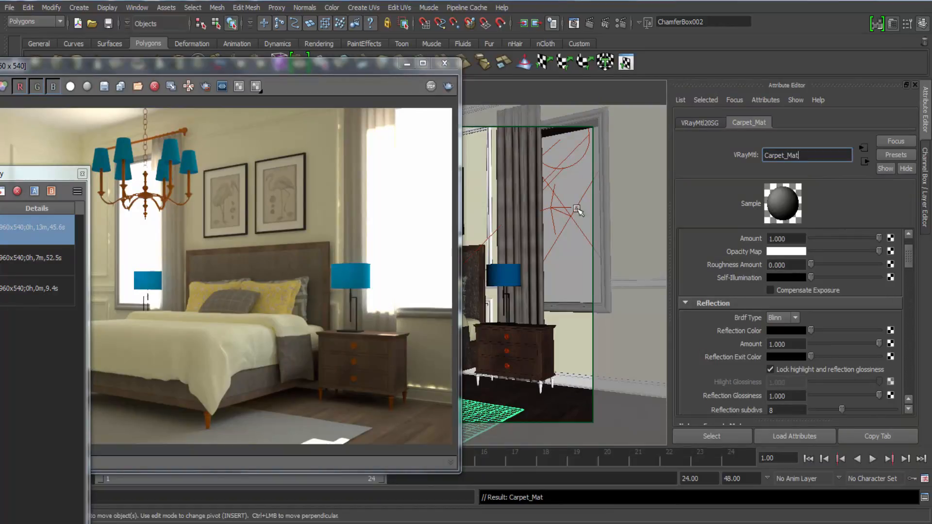
Step: Connect a File texture to the diffuse color of Carpet_Mat and start choosing its image
{"action": "scroll", "coordinate": [739, 334], "scroll_direction": "up", "scroll_amount": 2}
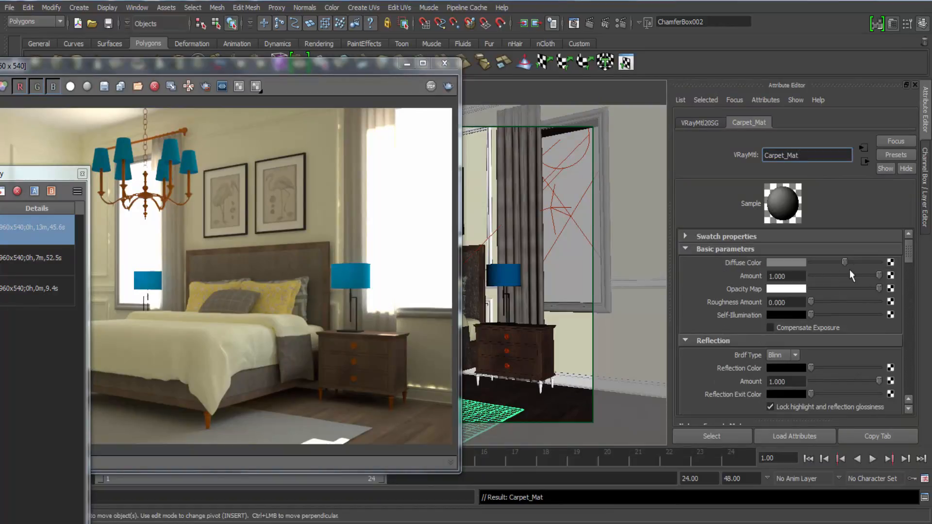
{"action": "left_click", "coordinate": [390, 348]}
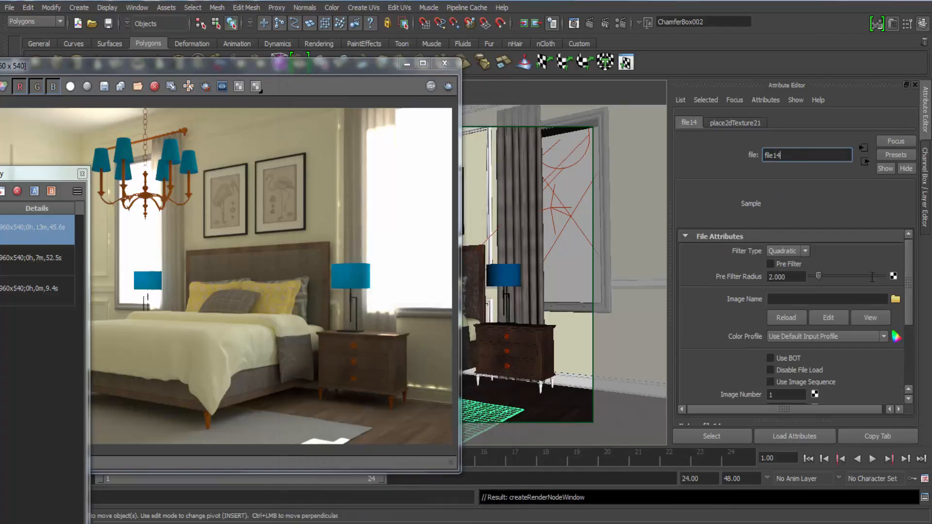
{"action": "left_click", "coordinate": [895, 299]}
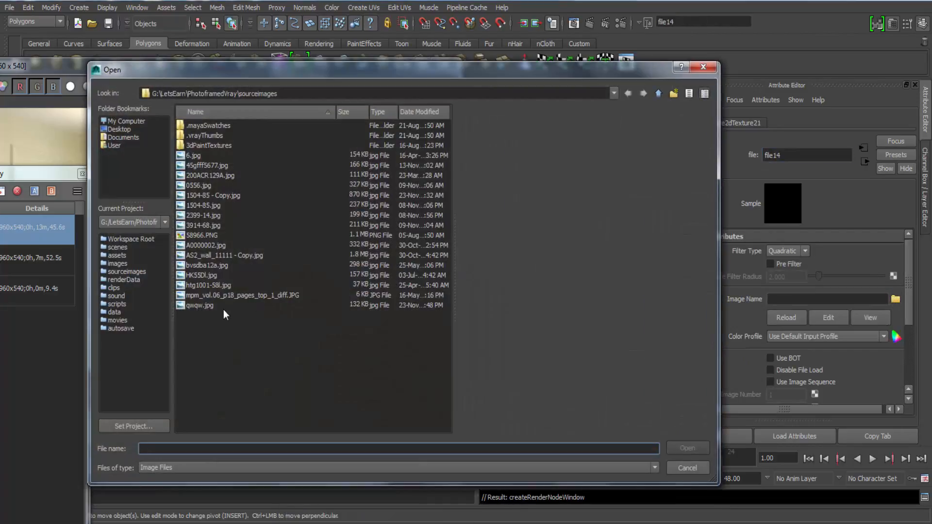
Step: Preview the images in the sourceimages folder and load HK55DI.jpg as the carpet texture
{"action": "left_click", "coordinate": [220, 305]}
{"action": "left_click", "coordinate": [214, 294]}
{"action": "left_click", "coordinate": [215, 284]}
{"action": "left_click", "coordinate": [214, 265]}
{"action": "left_click", "coordinate": [213, 246]}
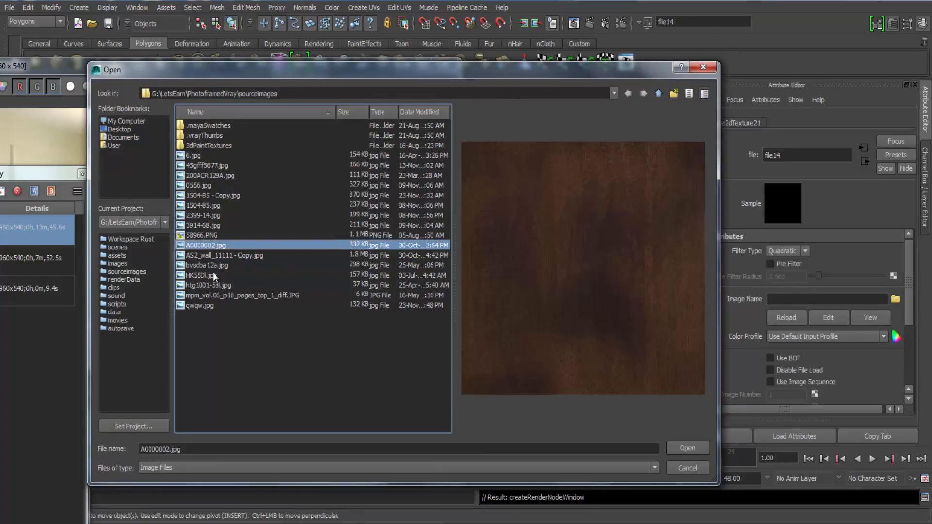
{"action": "left_click", "coordinate": [207, 176]}
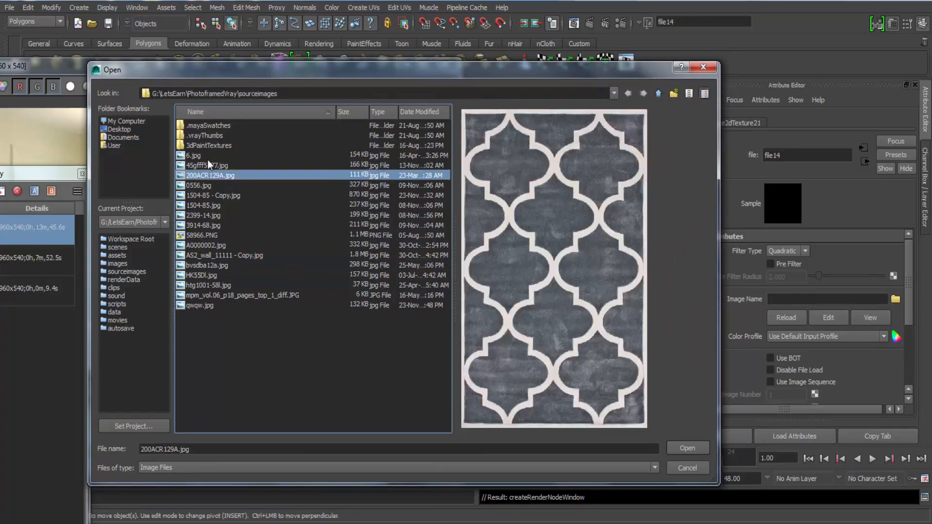
{"action": "left_click", "coordinate": [208, 185]}
{"action": "left_click", "coordinate": [211, 197]}
{"action": "left_click", "coordinate": [211, 215]}
{"action": "left_click", "coordinate": [212, 236]}
{"action": "left_click", "coordinate": [212, 247]}
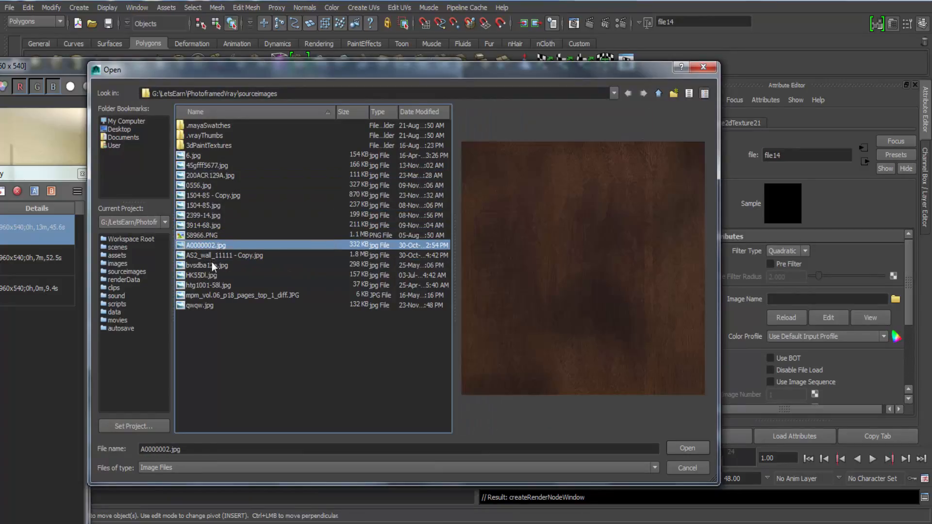
{"action": "left_click", "coordinate": [212, 266]}
{"action": "left_click", "coordinate": [215, 276]}
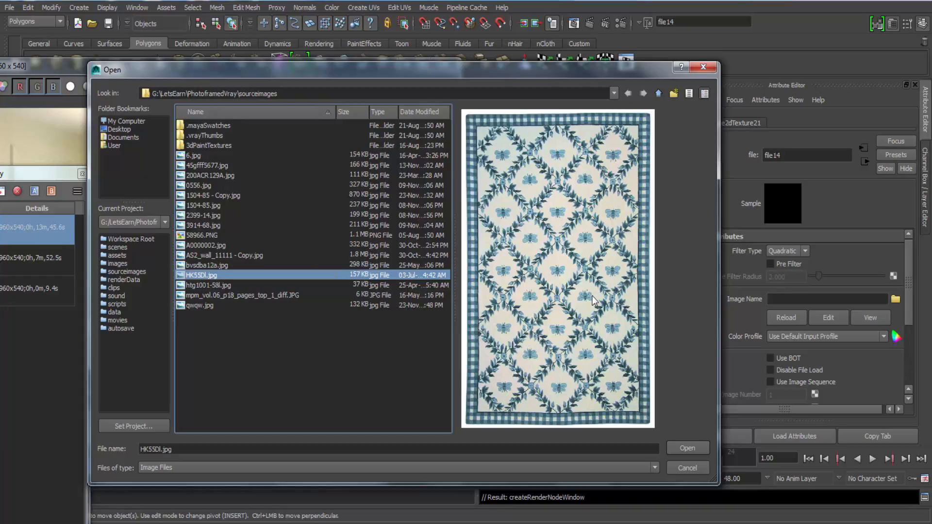
{"action": "left_click", "coordinate": [681, 447]}
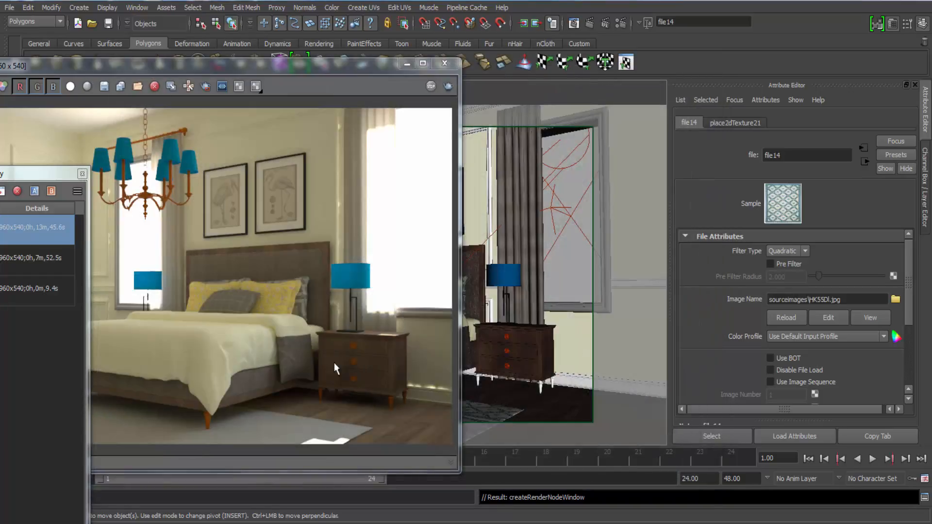
Step: Set the carpet texture's placement coverage to 2.290 and 2.570, and its translate frame to -0.660 and -0.790
{"action": "left_click", "coordinate": [407, 64]}
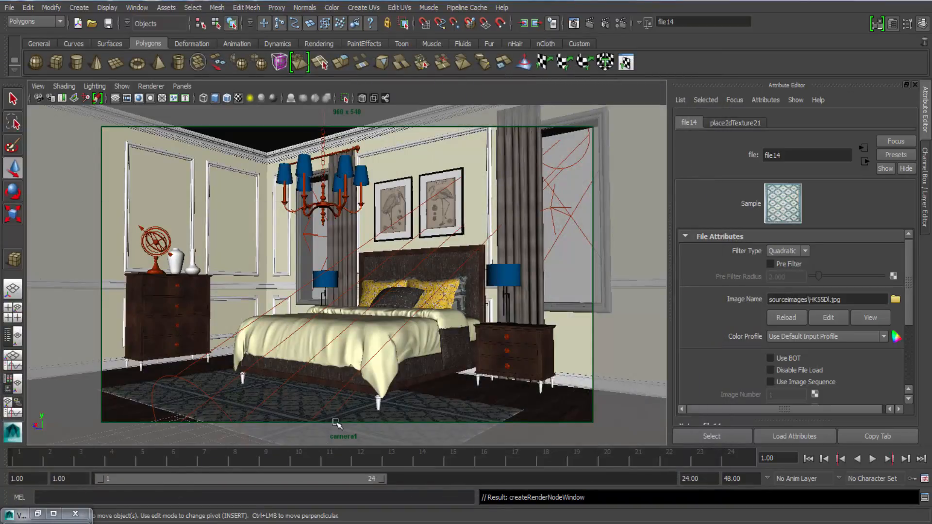
{"action": "key", "text": "space"}
{"action": "left_click_drag", "start_coordinate": [379, 372], "coordinate": [381, 309]}
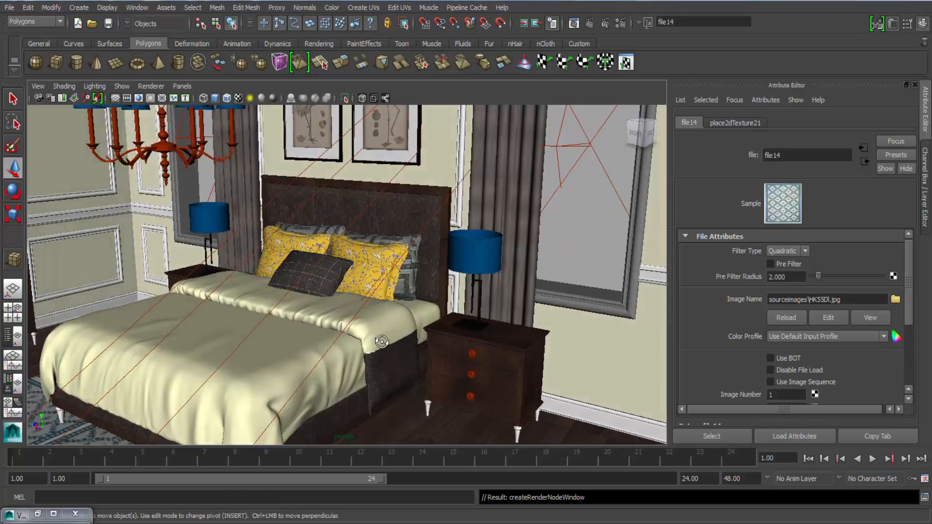
{"action": "middle_click_drag", "start_coordinate": [333, 353], "coordinate": [479, 262], "text": "alt"}
{"action": "right_click_drag", "start_coordinate": [479, 262], "coordinate": [456, 296], "text": "alt"}
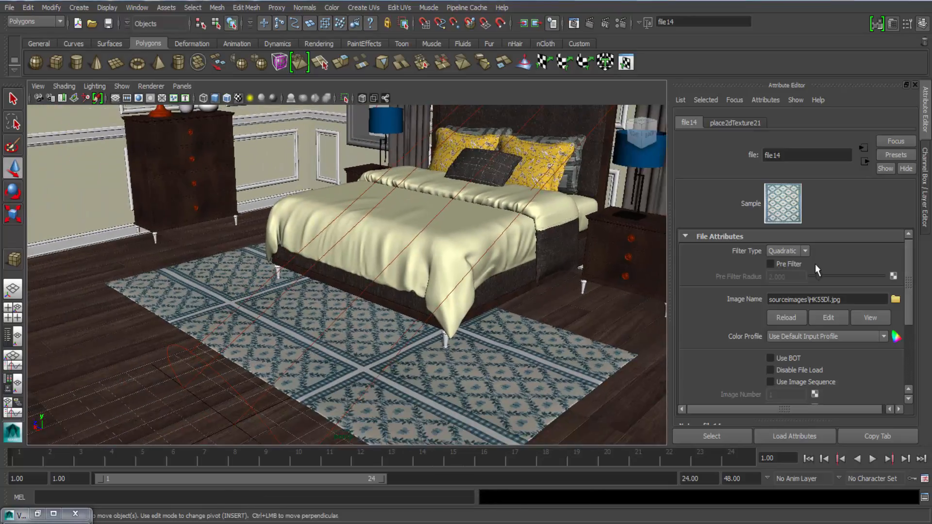
{"action": "scroll", "coordinate": [845, 354], "scroll_direction": "down", "scroll_amount": 1}
{"action": "scroll", "coordinate": [844, 364], "scroll_direction": "down", "scroll_amount": 3}
{"action": "left_click", "coordinate": [879, 372]}
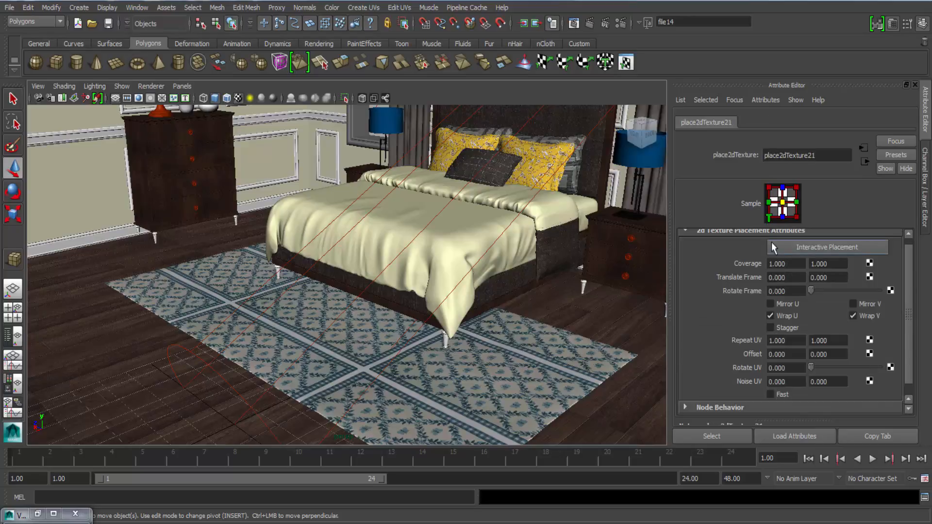
{"action": "left_click_drag", "start_coordinate": [799, 279], "coordinate": [725, 270], "text": "ctrl"}
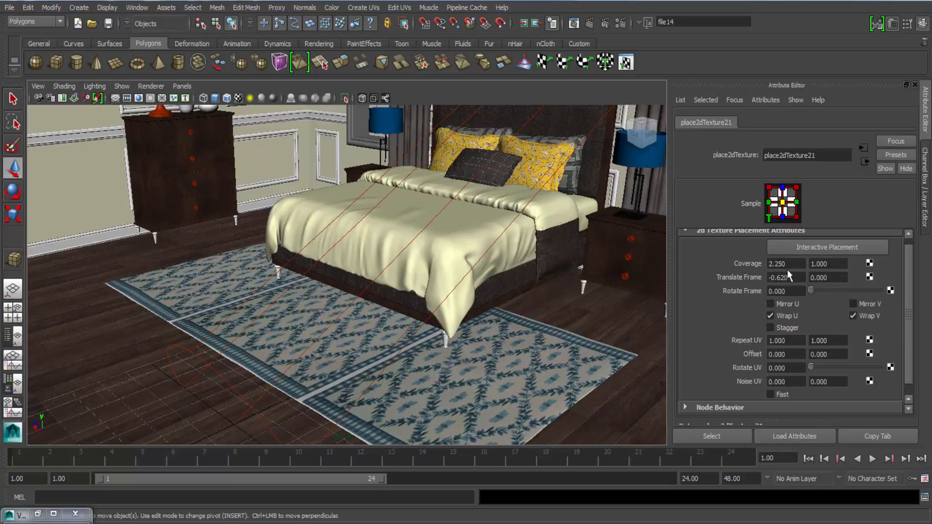
{"action": "left_click_drag", "start_coordinate": [790, 265], "coordinate": [886, 264], "text": "ctrl"}
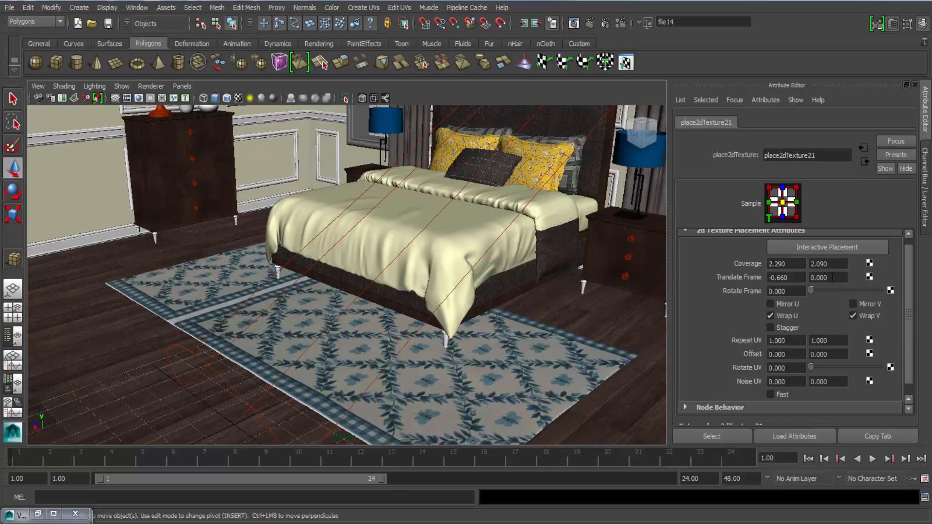
{"action": "mouse_move", "coordinate": [825, 275]}
{"action": "left_mouse_down", "text": "ctrl"}
{"action": "mouse_move", "coordinate": [811, 277]}
{"action": "mouse_move", "coordinate": [841, 276]}
{"action": "mouse_move", "coordinate": [825, 282]}
{"action": "mouse_move", "coordinate": [851, 264]}
{"action": "mouse_move", "coordinate": [829, 279]}
{"action": "left_mouse_up", "text": "ctrl"}
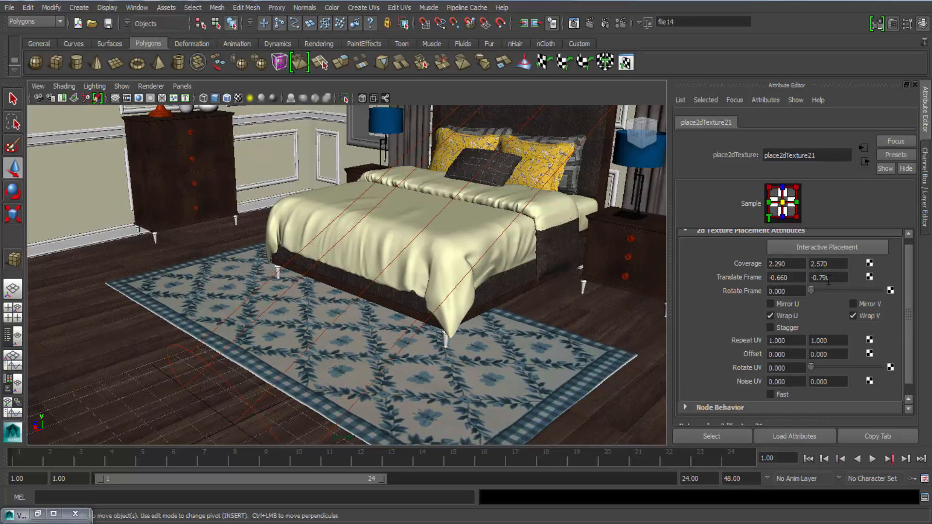
Step: Select the carpet mesh in front of the bed and add VRayFur to it
{"action": "left_click_drag", "start_coordinate": [354, 341], "coordinate": [393, 325], "text": "alt"}
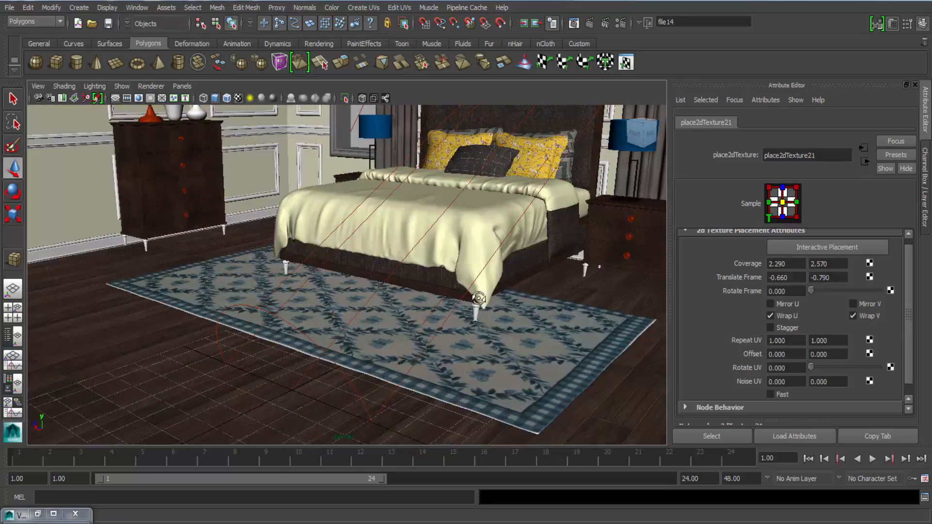
{"action": "right_click_drag", "start_coordinate": [437, 364], "coordinate": [406, 248], "text": "alt"}
{"action": "middle_click_drag", "start_coordinate": [406, 247], "coordinate": [393, 287], "text": "alt"}
{"action": "left_click_drag", "start_coordinate": [393, 287], "coordinate": [288, 344], "text": "alt"}
{"action": "left_click", "coordinate": [217, 347]}
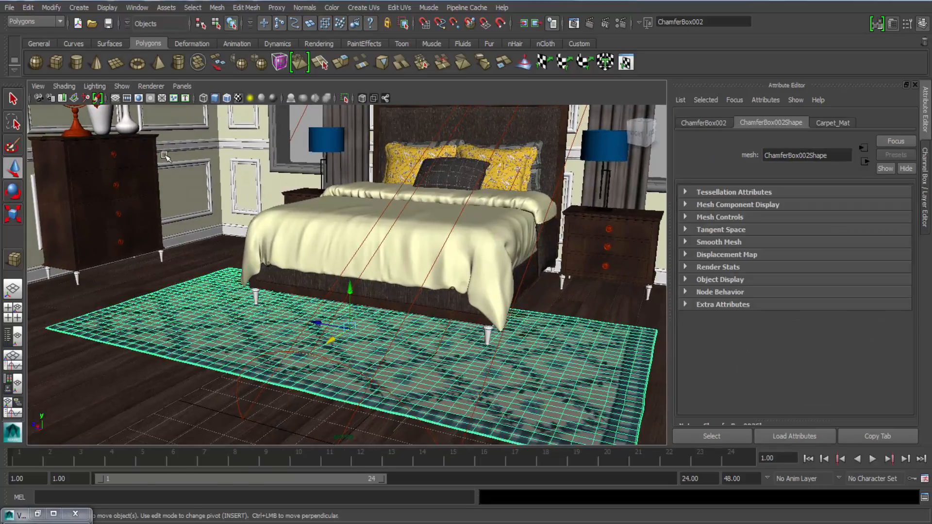
{"action": "left_click", "coordinate": [78, 8]}
{"action": "mouse_move", "coordinate": [160, 273]}
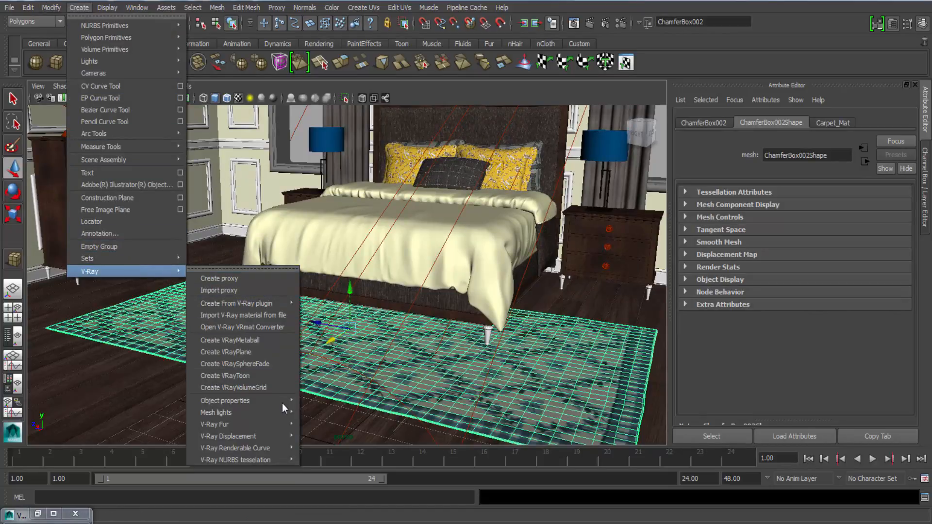
{"action": "mouse_move", "coordinate": [273, 426]}
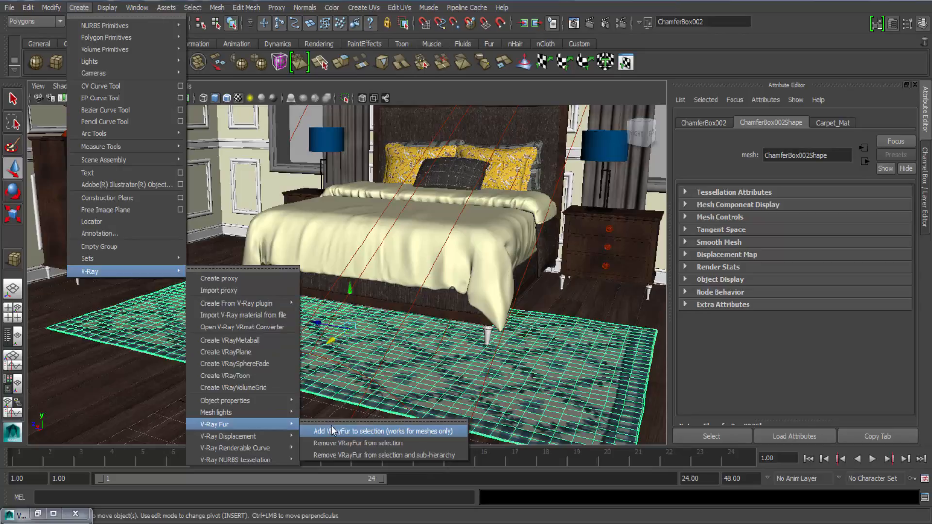
{"action": "left_click", "coordinate": [332, 430]}
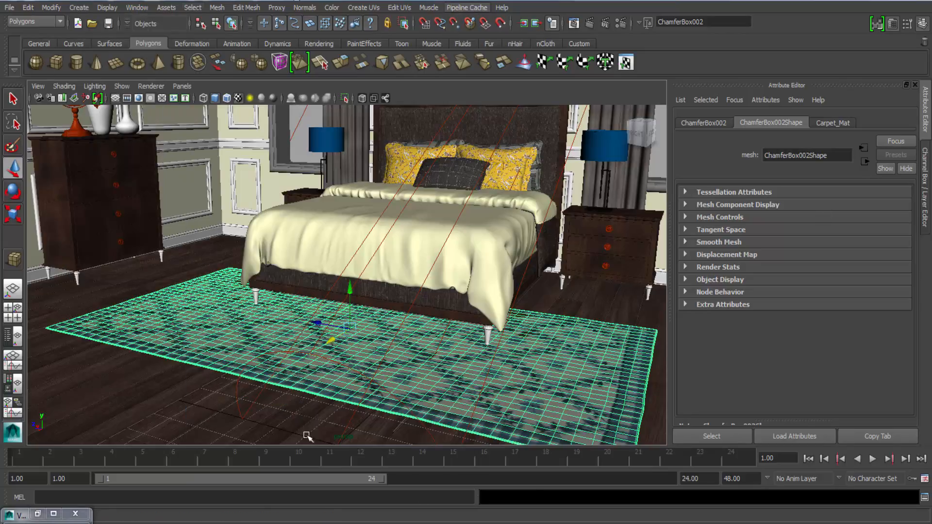
Step: Switch the bedroom viewport from the perspective view to camera1
{"action": "mouse_move", "coordinate": [446, 349]}
{"action": "left_mouse_down", "text": "alt"}
{"action": "mouse_move", "coordinate": [447, 430]}
{"action": "mouse_move", "coordinate": [353, 381]}
{"action": "mouse_move", "coordinate": [343, 316]}
{"action": "mouse_move", "coordinate": [349, 335]}
{"action": "mouse_move", "coordinate": [302, 275]}
{"action": "mouse_move", "coordinate": [306, 316]}
{"action": "mouse_move", "coordinate": [384, 277]}
{"action": "mouse_move", "coordinate": [311, 316]}
{"action": "mouse_move", "coordinate": [271, 272]}
{"action": "left_mouse_up", "text": "alt"}
{"action": "left_click", "coordinate": [183, 86]}
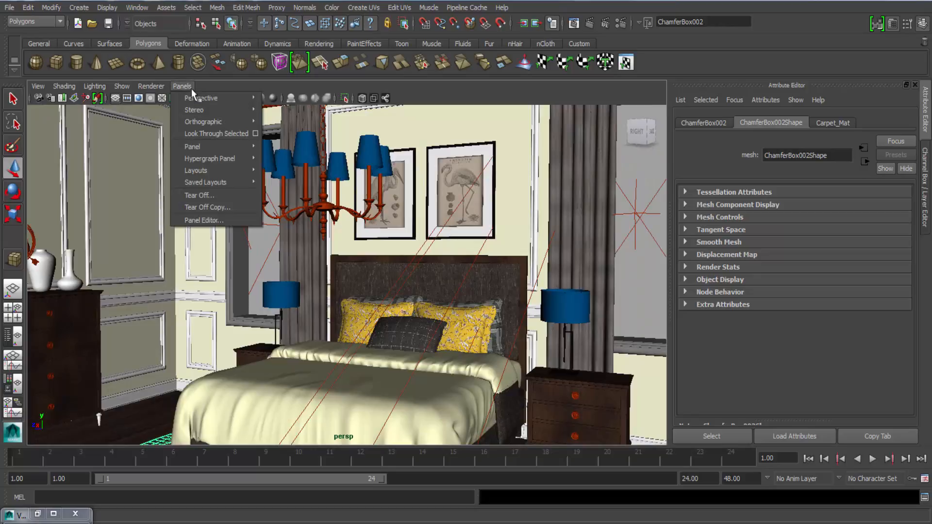
{"action": "mouse_move", "coordinate": [228, 98]}
{"action": "left_click", "coordinate": [285, 100]}
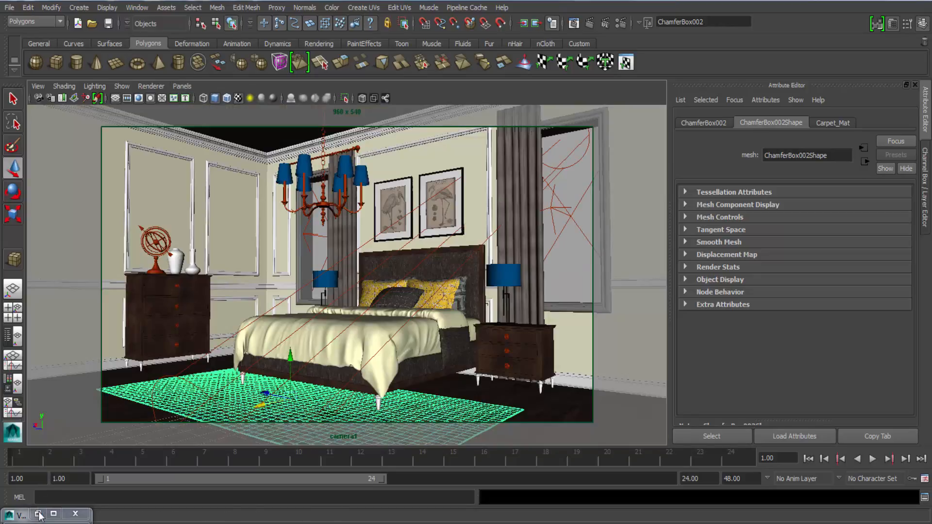
Step: Restore the V-Ray frame buffer and examine the last render around the chandelier and rear window
{"action": "left_click", "coordinate": [38, 515]}
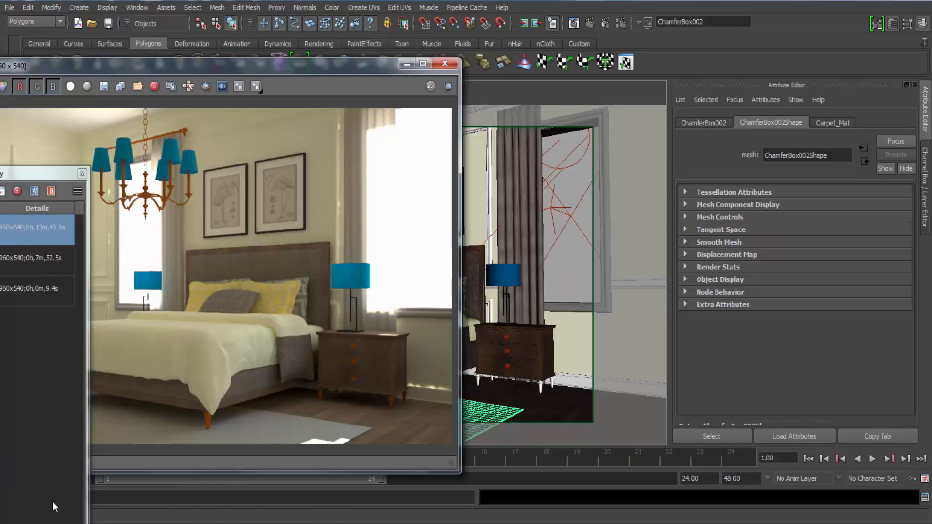
{"action": "left_click_drag", "start_coordinate": [234, 65], "coordinate": [461, 69]}
{"action": "scroll", "coordinate": [338, 197], "scroll_direction": "up", "scroll_amount": 2}
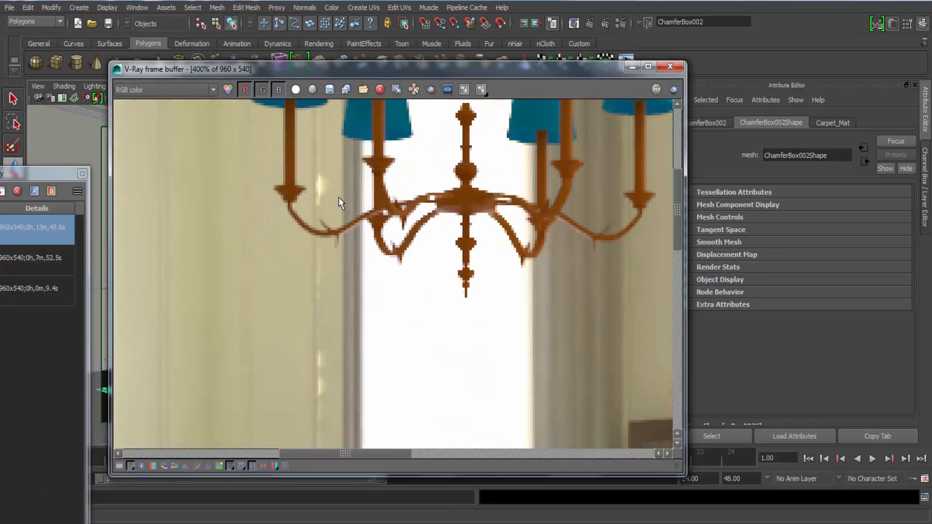
{"action": "scroll", "coordinate": [441, 259], "scroll_direction": "down", "scroll_amount": 3}
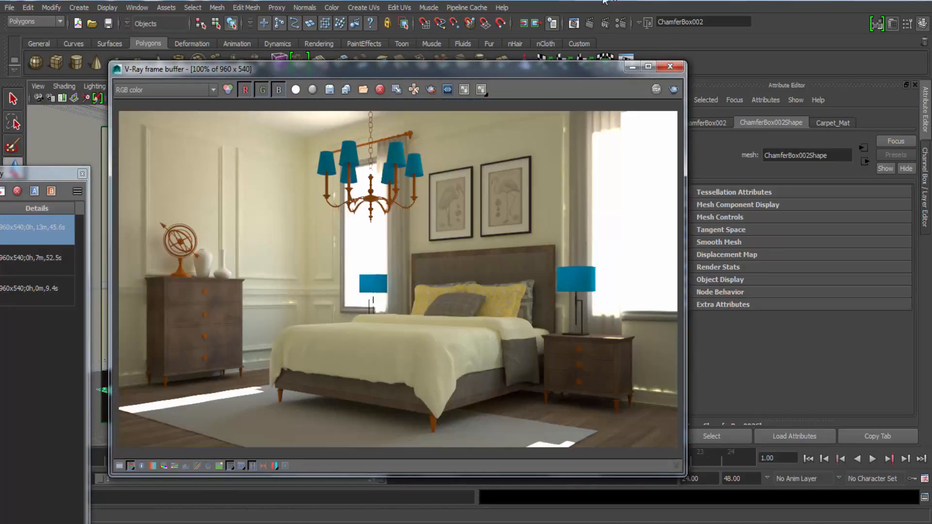
Step: Set the Light cache Subdivs to 3000 in the V-Ray GI render settings
{"action": "left_click", "coordinate": [605, 23]}
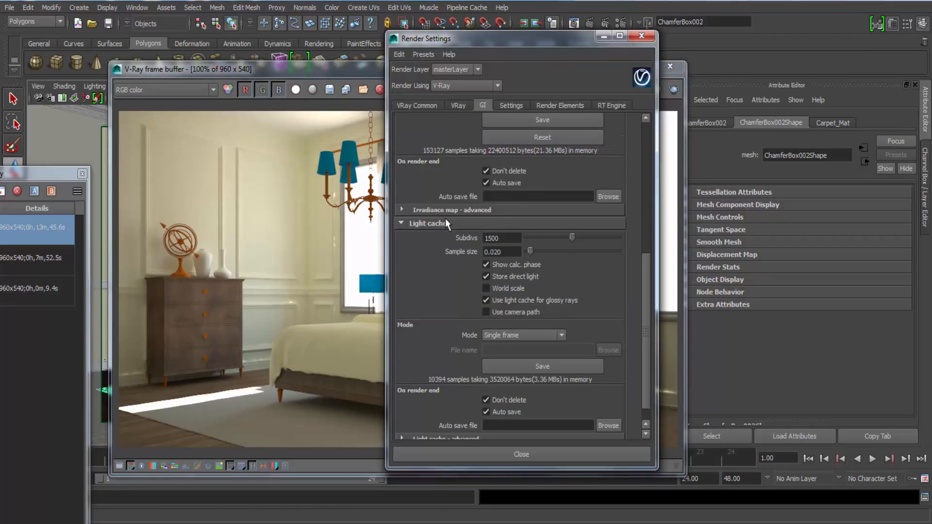
{"action": "scroll", "coordinate": [444, 217], "scroll_direction": "down", "scroll_amount": 1}
{"action": "double_click", "coordinate": [492, 217]}
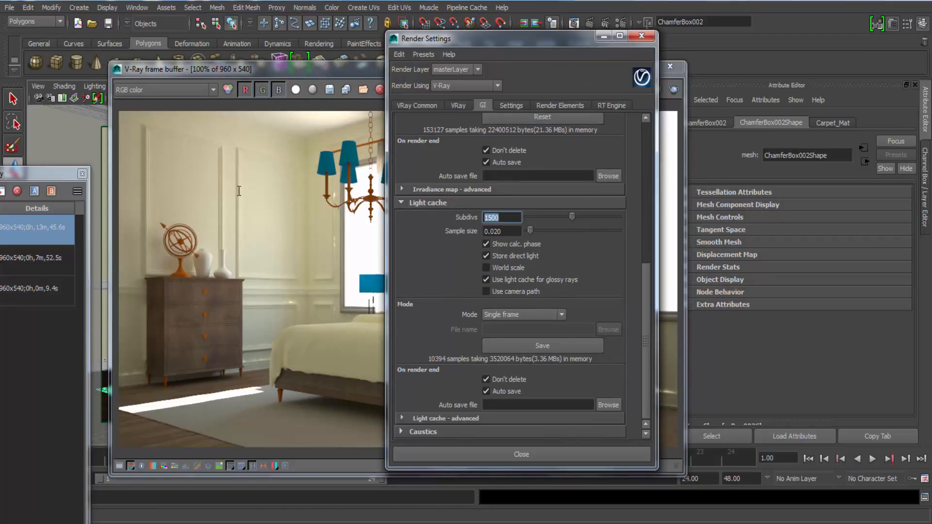
{"action": "type", "text": "3000"}
{"action": "key", "text": "Return"}
Step: Examine the last render around the nightstand, baseboard and pillows at 200% zoom
{"action": "left_click", "coordinate": [351, 69]}
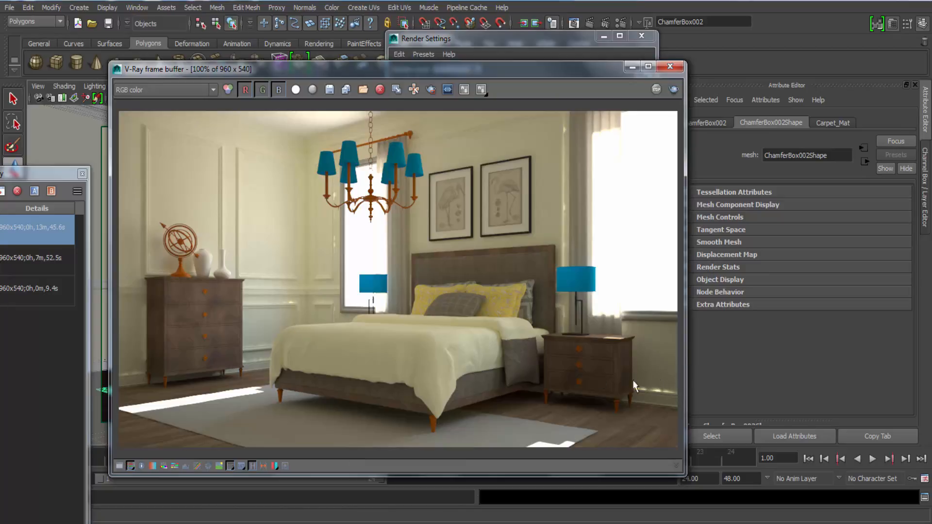
{"action": "scroll", "coordinate": [636, 418], "scroll_direction": "up", "scroll_amount": 1}
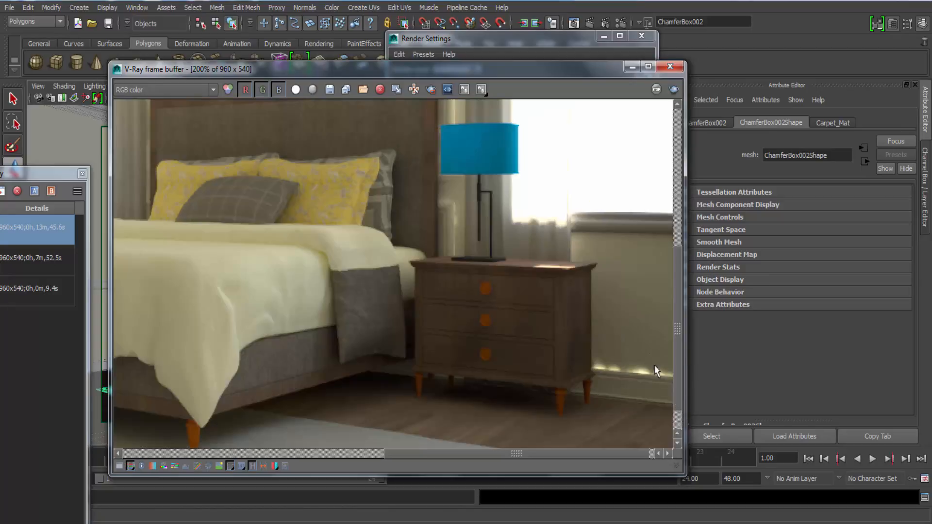
{"action": "scroll", "coordinate": [595, 371], "scroll_direction": "down", "scroll_amount": 1}
{"action": "scroll", "coordinate": [596, 357], "scroll_direction": "up", "scroll_amount": 1}
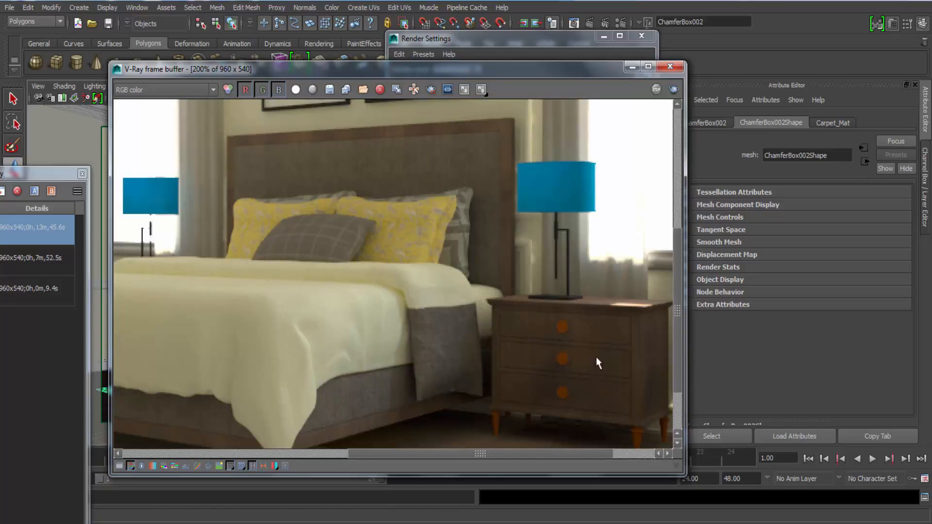
{"action": "scroll", "coordinate": [623, 129], "scroll_direction": "down", "scroll_amount": 1}
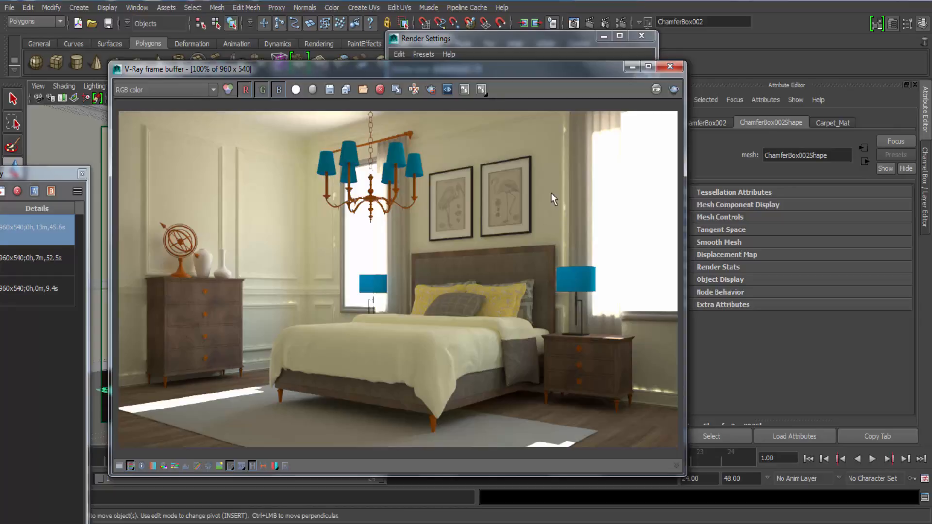
Step: Close the render settings and select the curtain behind the nightstand in the scene
{"action": "left_click_drag", "start_coordinate": [482, 71], "coordinate": [398, 75]}
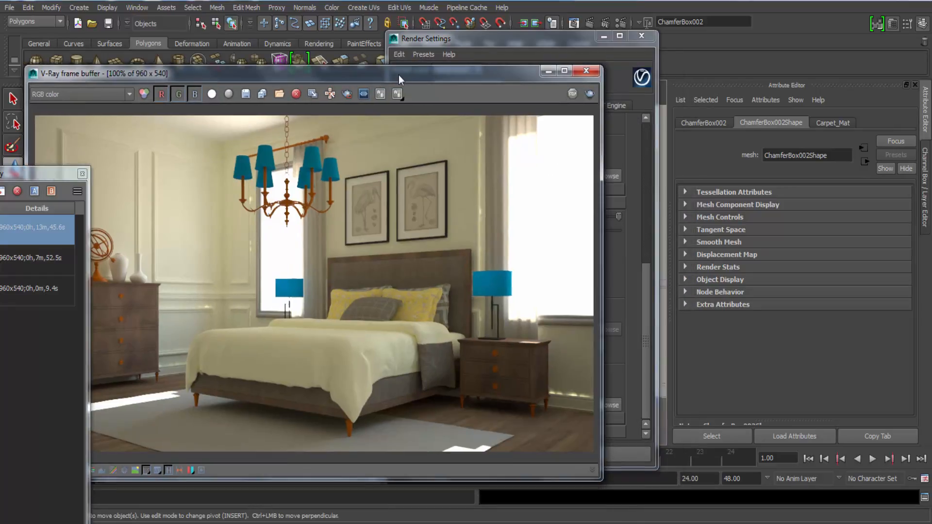
{"action": "left_click", "coordinate": [641, 36]}
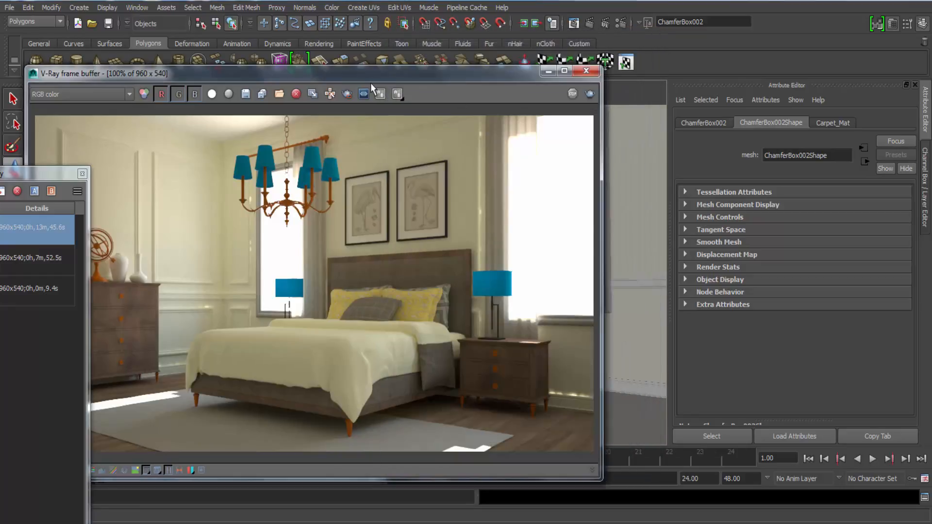
{"action": "left_click_drag", "start_coordinate": [405, 77], "coordinate": [294, 56]}
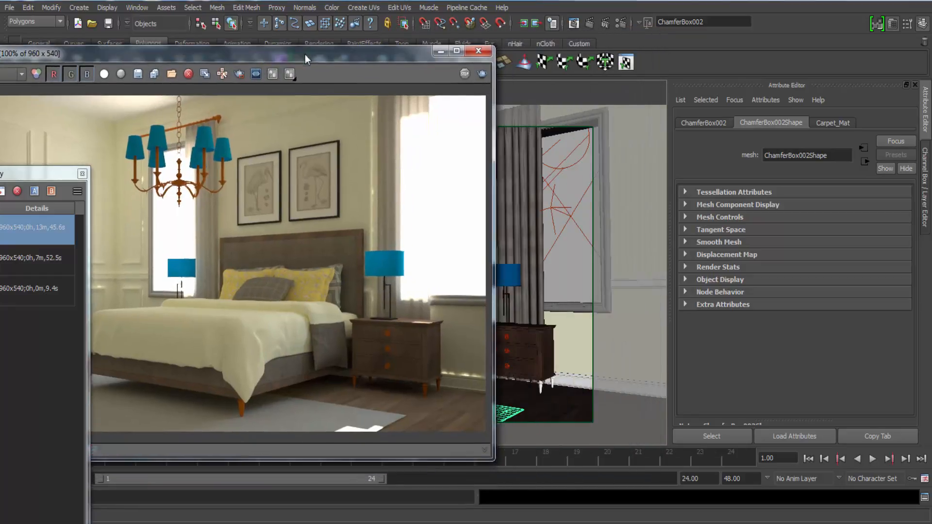
{"action": "left_click", "coordinate": [518, 189]}
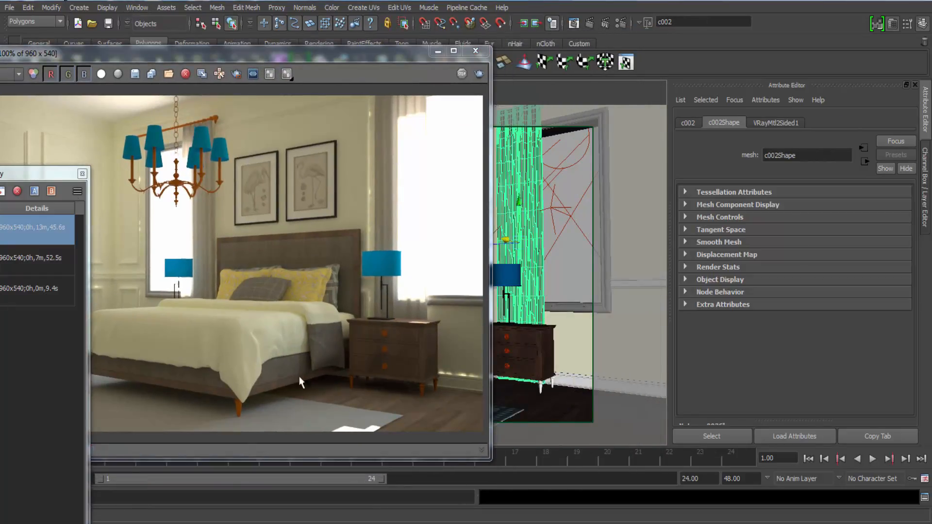
{"action": "key", "text": "w"}
Step: Examine the dresser and bed in the last render at 200% zoom, and minimize the frame buffer
{"action": "left_click_drag", "start_coordinate": [336, 58], "coordinate": [611, 47]}
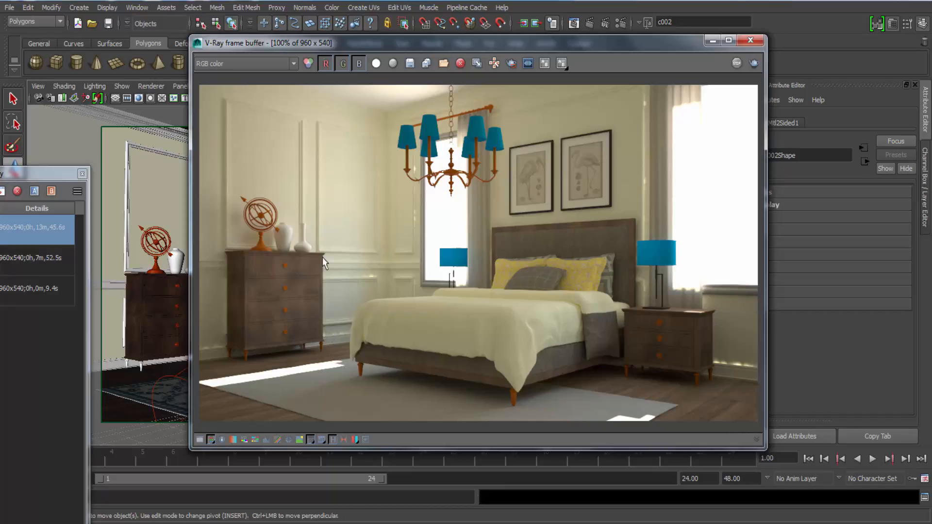
{"action": "scroll", "coordinate": [284, 317], "scroll_direction": "up", "scroll_amount": 1}
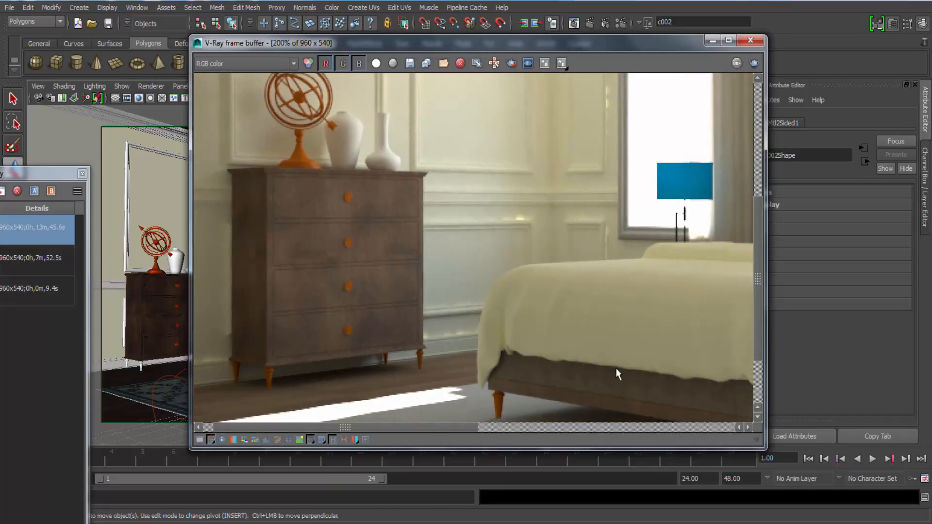
{"action": "middle_click_drag", "start_coordinate": [615, 374], "coordinate": [334, 229]}
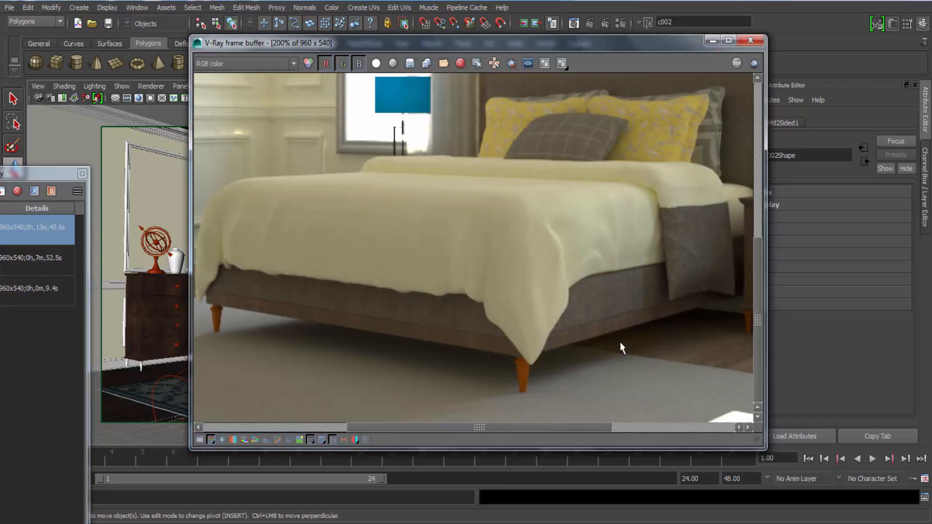
{"action": "scroll", "coordinate": [619, 341], "scroll_direction": "down", "scroll_amount": 1}
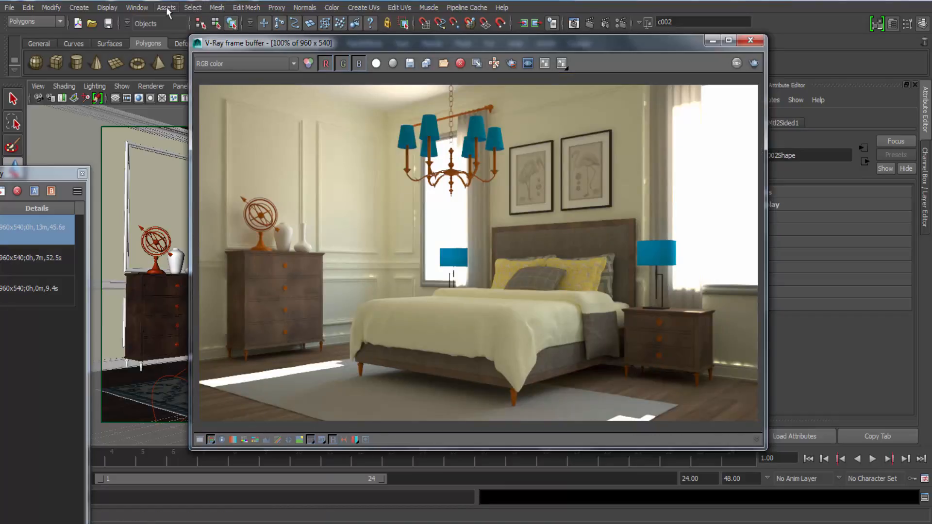
{"action": "left_click", "coordinate": [713, 43]}
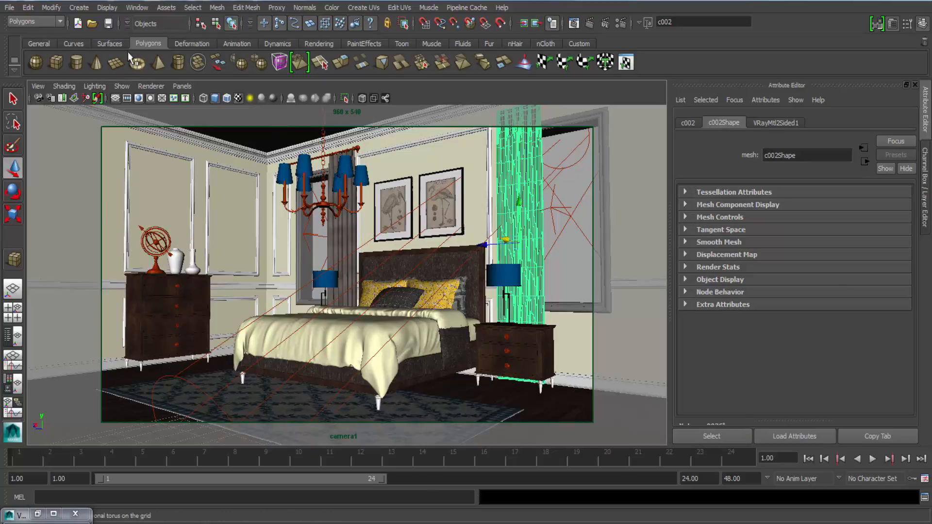
Step: Open the Hypershade's textures, inspect the attributes of the file1 texture, and minimize the Hypershade
{"action": "left_click", "coordinate": [137, 7]}
{"action": "mouse_move", "coordinate": [185, 37]}
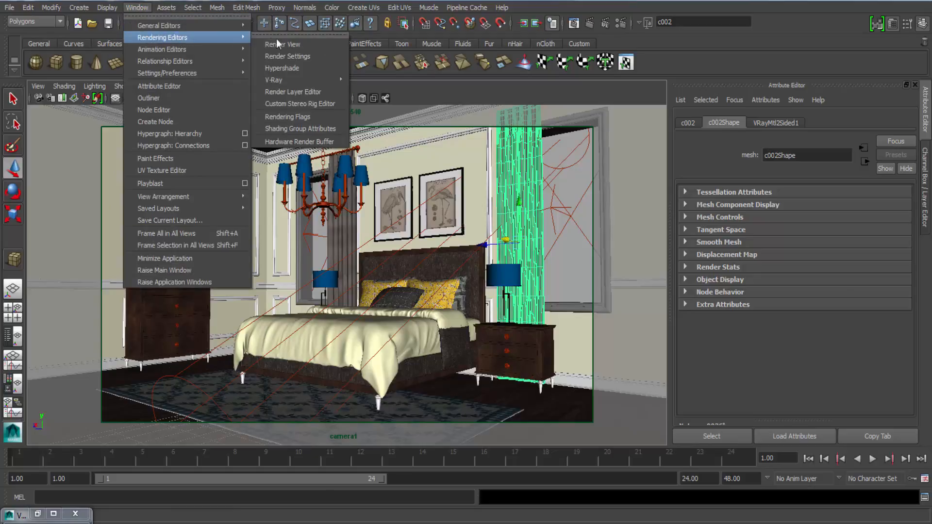
{"action": "left_click", "coordinate": [290, 67]}
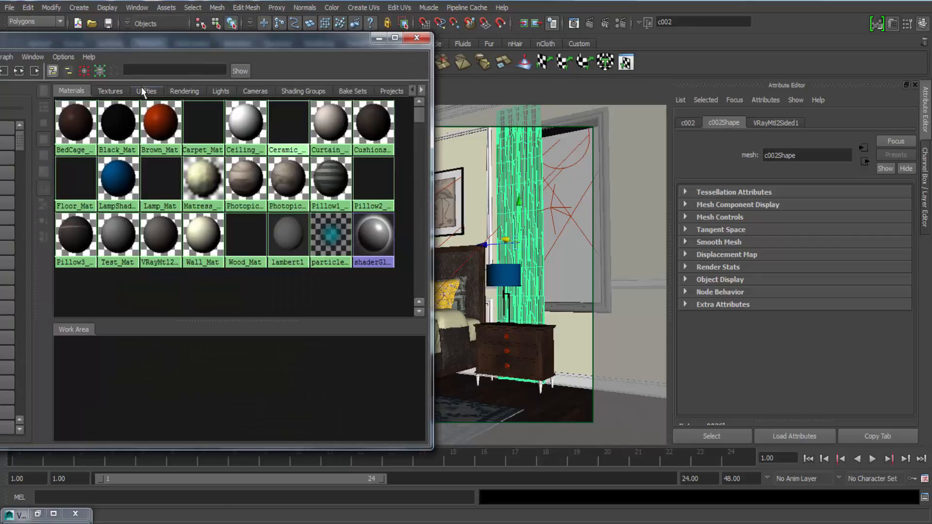
{"action": "left_click", "coordinate": [110, 90]}
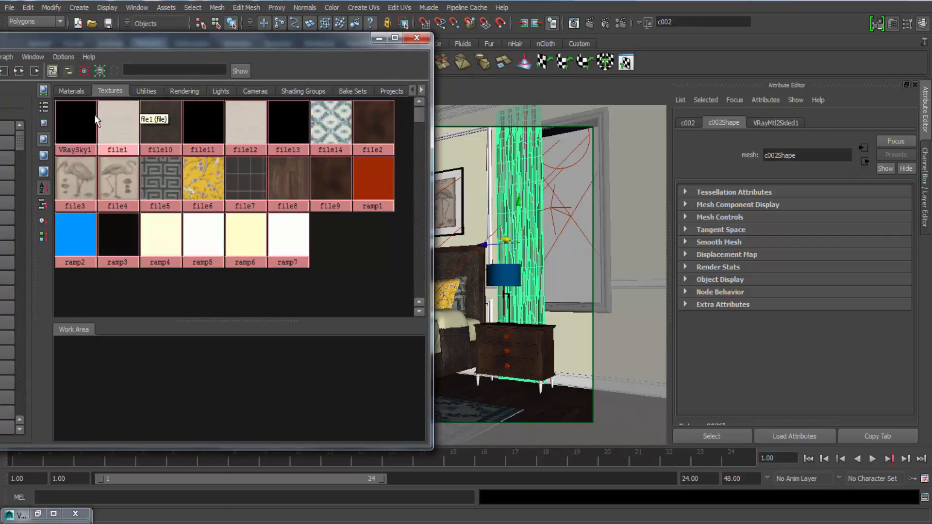
{"action": "left_click", "coordinate": [127, 134]}
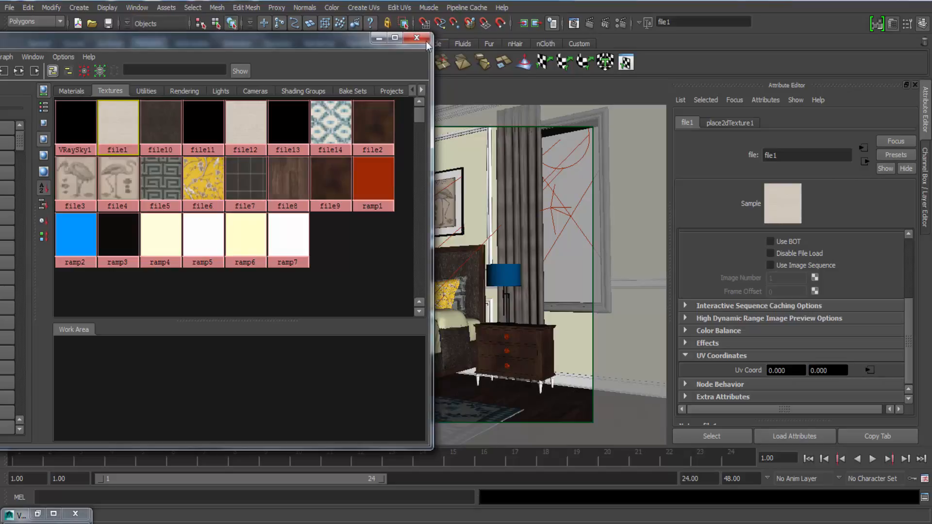
{"action": "left_click", "coordinate": [379, 38]}
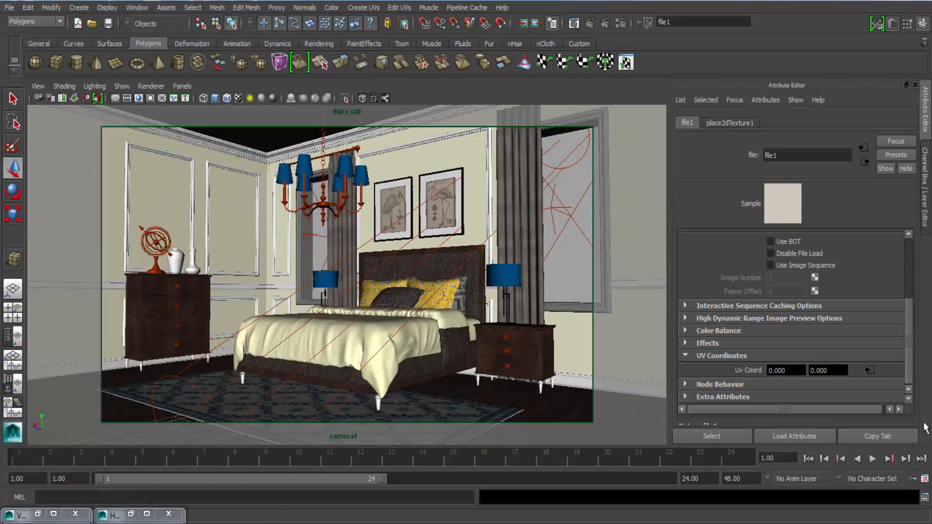
Step: Check the Gamma value in V-Ray's Color mapping settings, bring back the Hypershade textures and close the render settings
{"action": "left_click", "coordinate": [622, 23]}
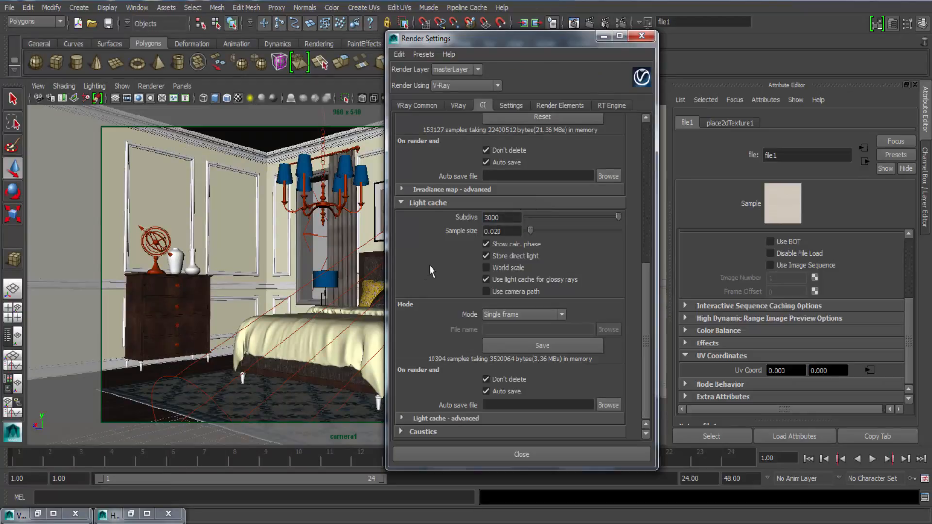
{"action": "left_click", "coordinate": [451, 104]}
{"action": "scroll", "coordinate": [423, 327], "scroll_direction": "down", "scroll_amount": 3}
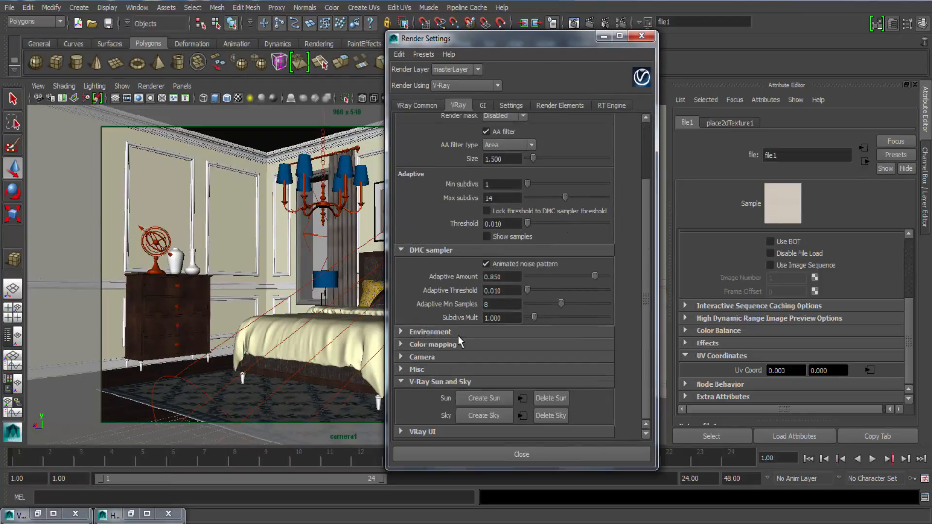
{"action": "left_click", "coordinate": [427, 344]}
{"action": "scroll", "coordinate": [456, 343], "scroll_direction": "down", "scroll_amount": 1}
{"action": "left_click", "coordinate": [507, 364]}
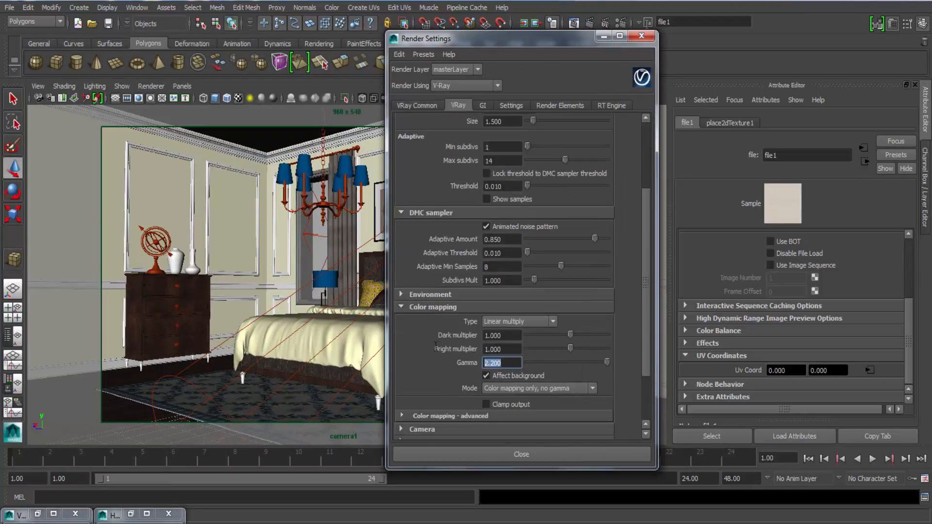
{"action": "key", "text": "Return"}
{"action": "left_click", "coordinate": [130, 514]}
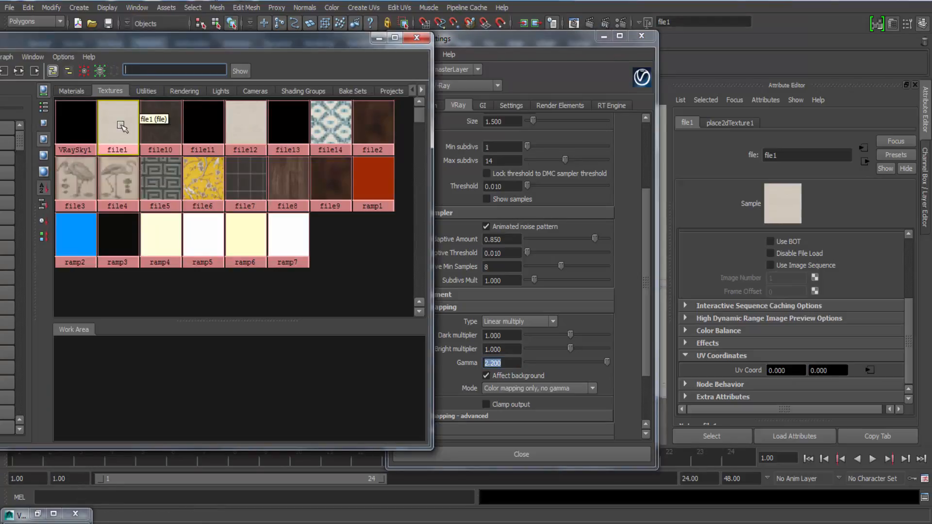
{"action": "left_click", "coordinate": [641, 36]}
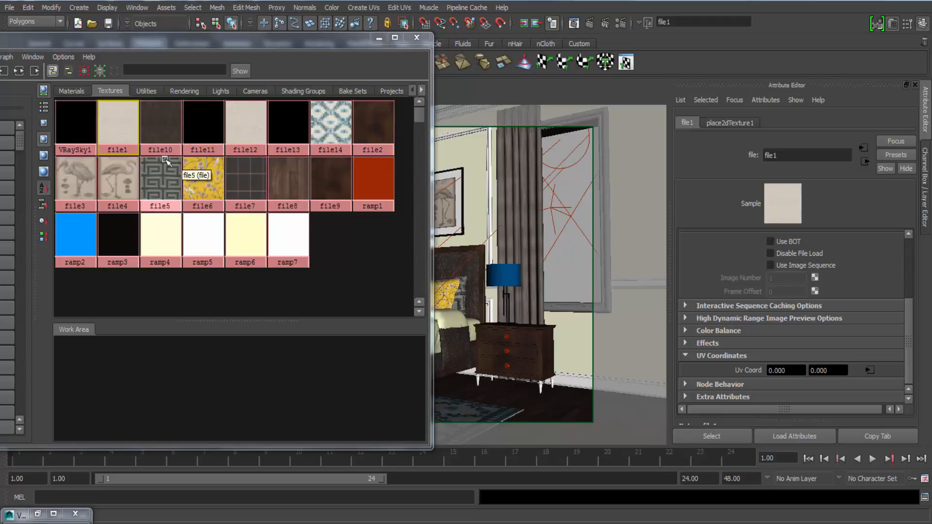
Step: Add the V-Ray Texture input gamma attribute to the file1 texture and check its gamma value in the extra V-Ray attributes
{"action": "left_click", "coordinate": [771, 99]}
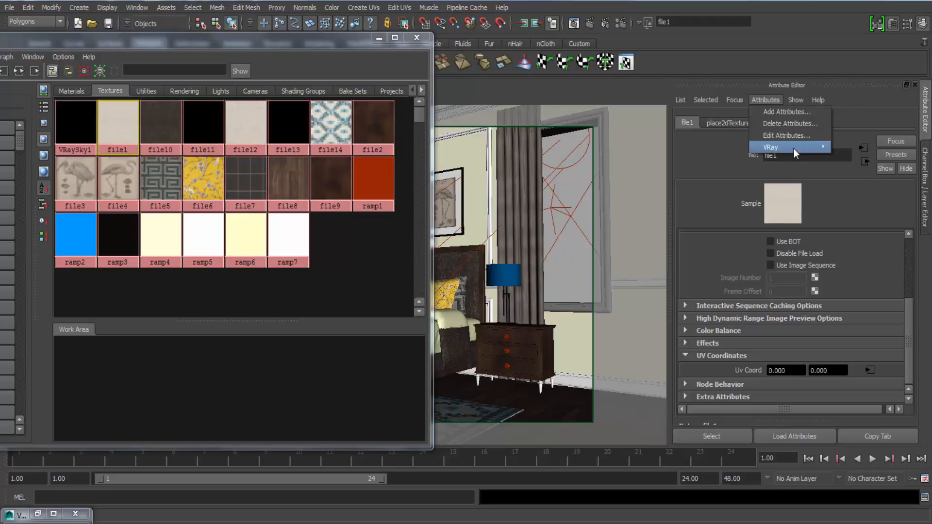
{"action": "mouse_move", "coordinate": [794, 148]}
{"action": "left_click", "coordinate": [835, 148]}
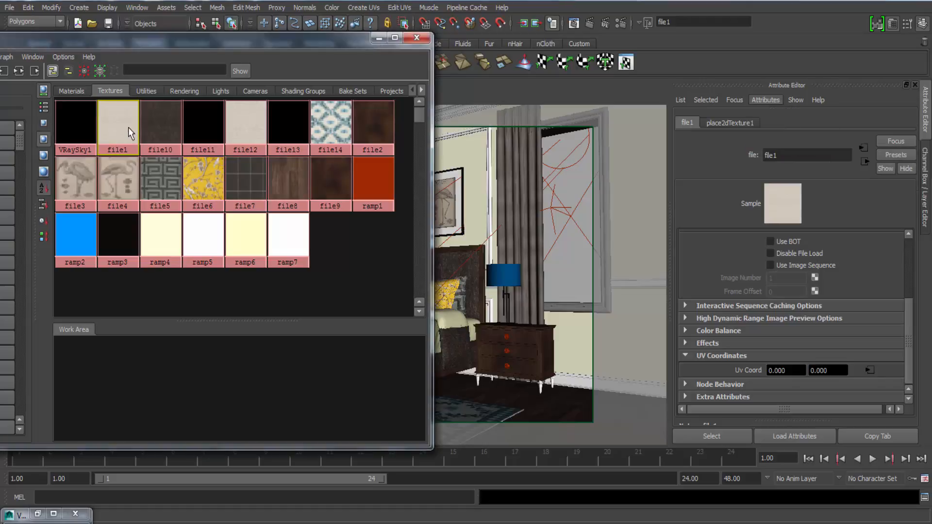
{"action": "left_click", "coordinate": [765, 99]}
{"action": "mouse_move", "coordinate": [817, 147]}
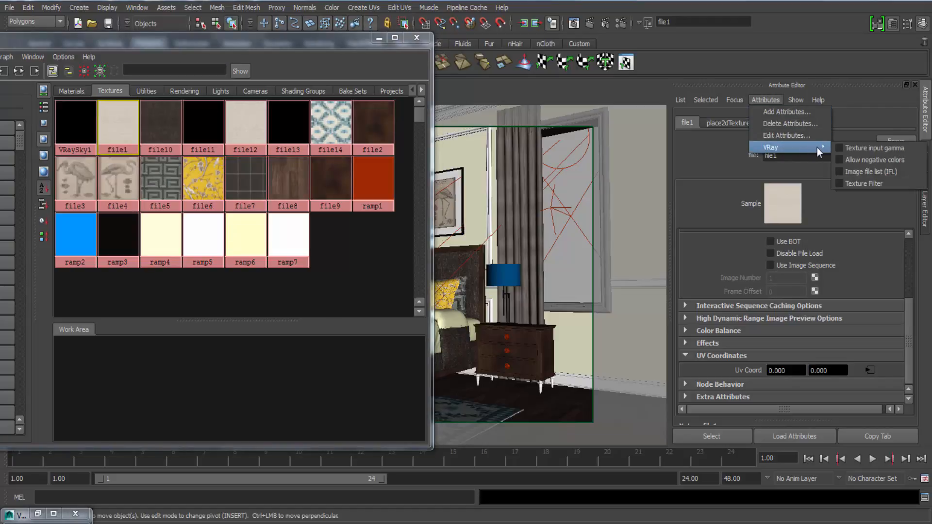
{"action": "left_click", "coordinate": [861, 152]}
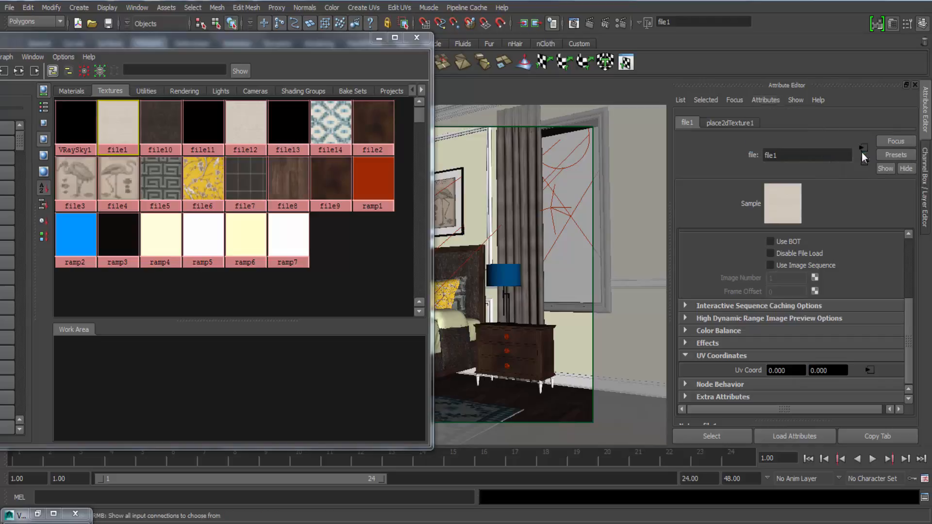
{"action": "scroll", "coordinate": [794, 357], "scroll_direction": "down", "scroll_amount": 2}
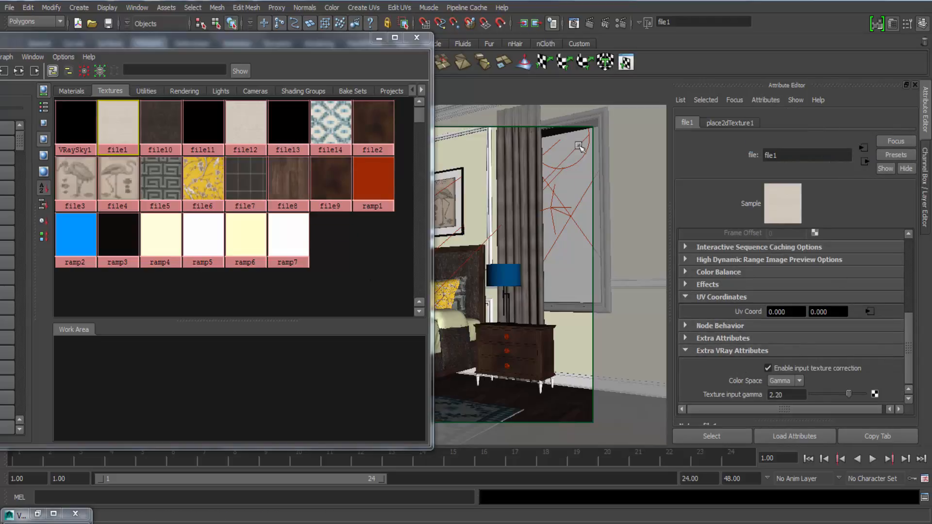
{"action": "left_click_drag", "start_coordinate": [785, 394], "coordinate": [769, 392]}
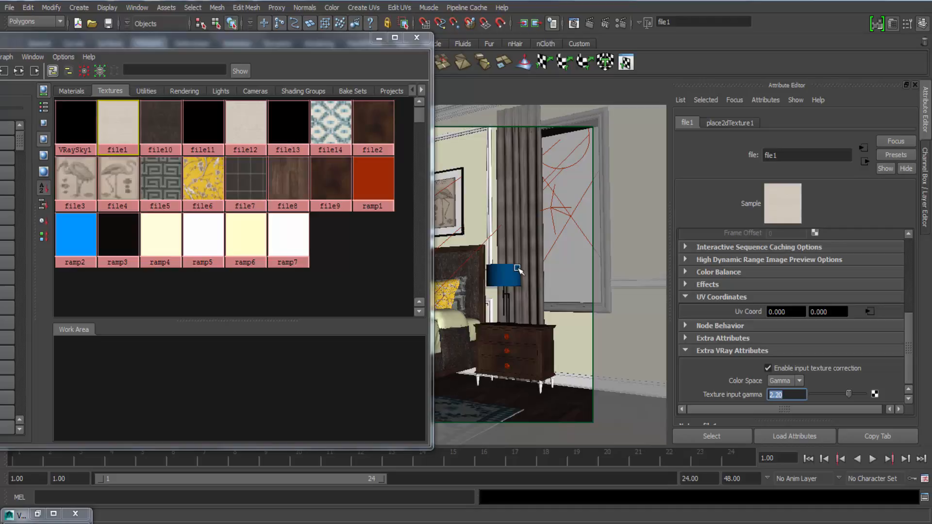
Step: Add the V-Ray Texture input gamma attribute to the file10 and file11 textures
{"action": "left_click", "coordinate": [160, 125]}
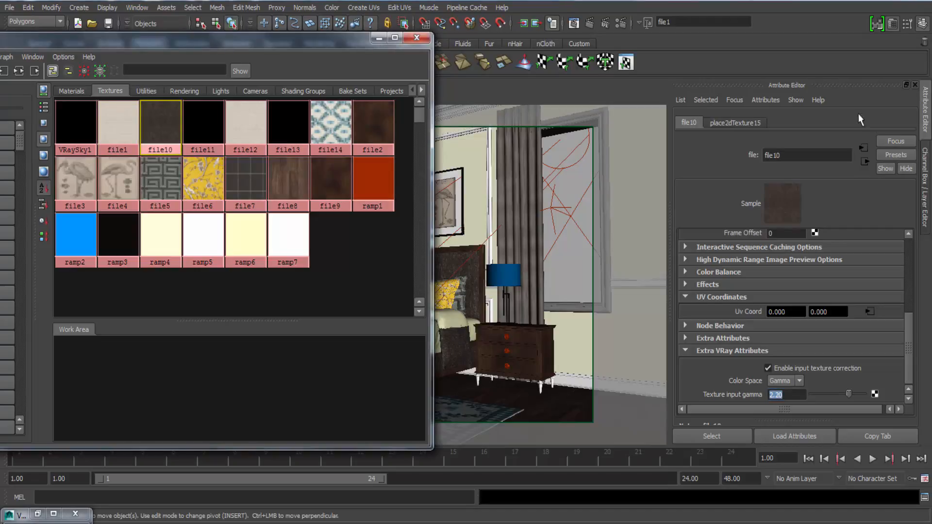
{"action": "left_click", "coordinate": [765, 100]}
{"action": "mouse_move", "coordinate": [806, 147]}
{"action": "left_click", "coordinate": [839, 147]}
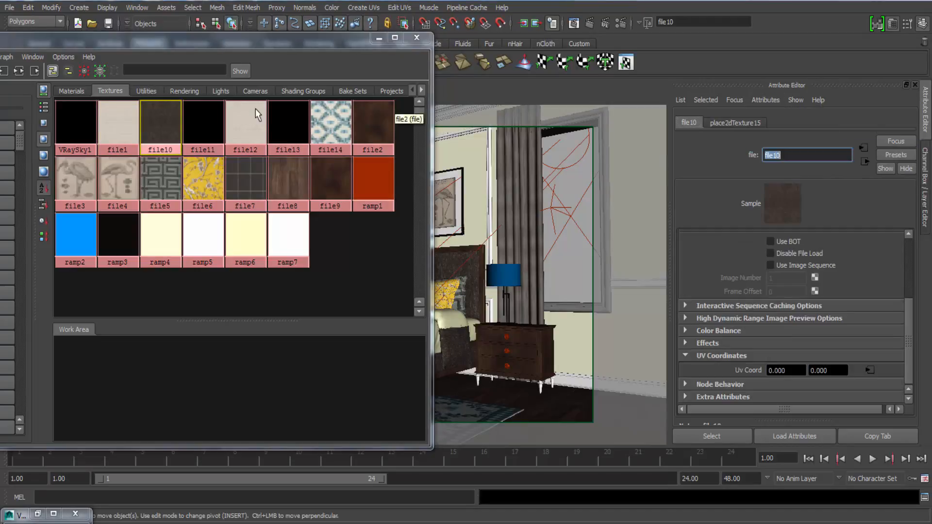
{"action": "left_click", "coordinate": [204, 129]}
{"action": "left_click", "coordinate": [765, 100]}
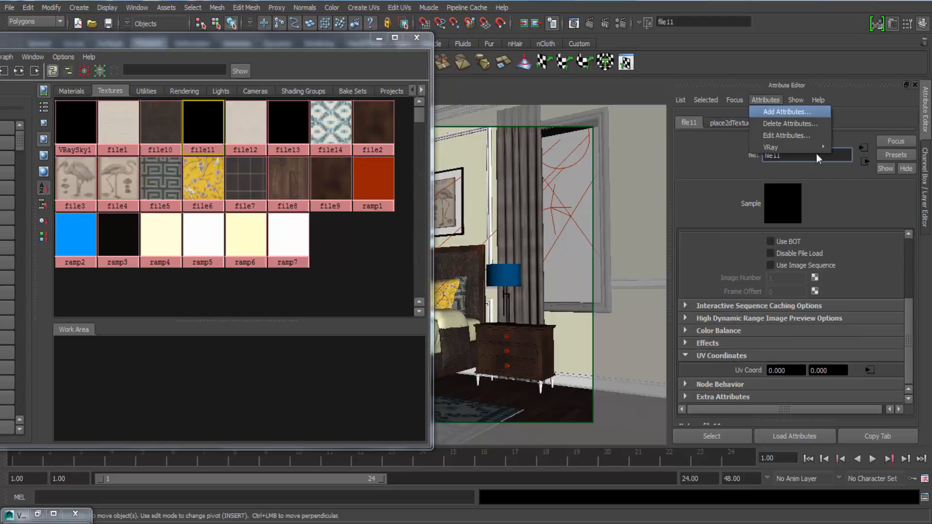
{"action": "left_click", "coordinate": [846, 148]}
Step: Add the V-Ray Texture input gamma attribute to the file12 and file13 textures
{"action": "left_click", "coordinate": [245, 125]}
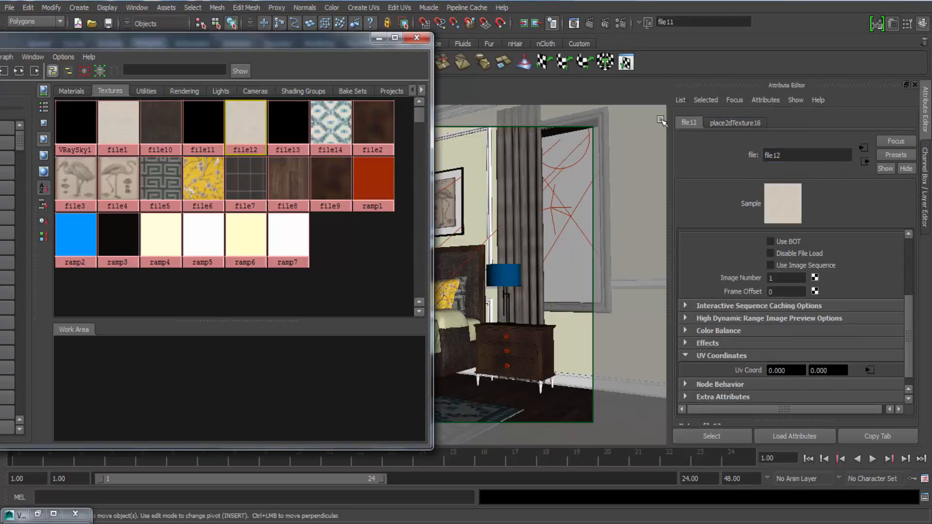
{"action": "left_click", "coordinate": [765, 99]}
{"action": "mouse_move", "coordinate": [820, 147]}
{"action": "left_click", "coordinate": [849, 148]}
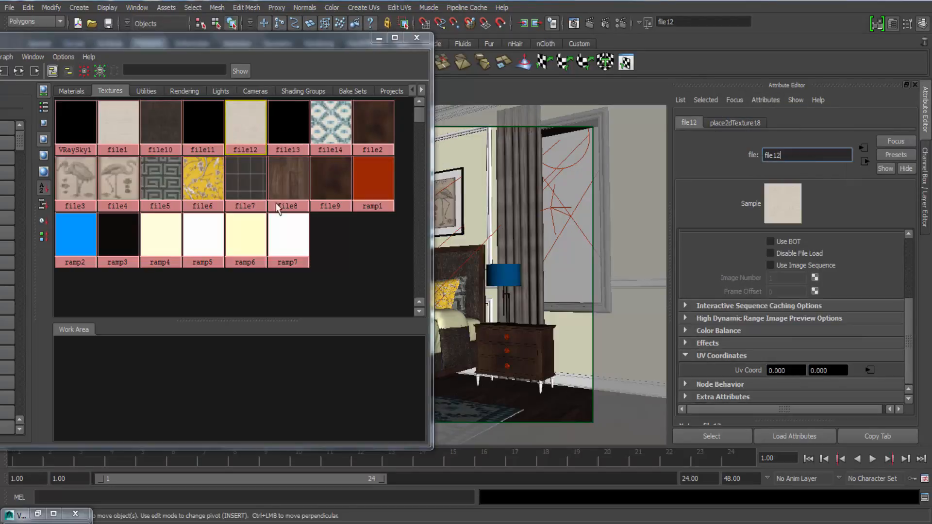
{"action": "left_click", "coordinate": [293, 126]}
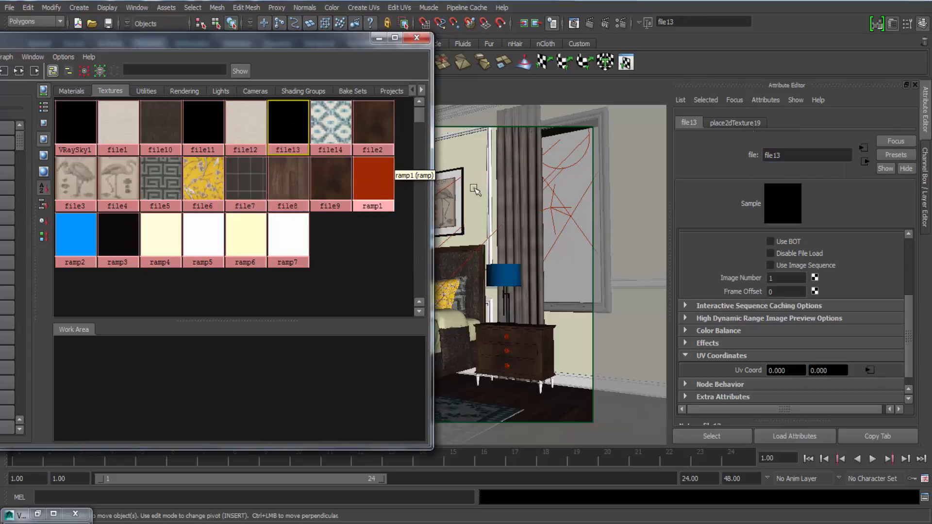
{"action": "left_click", "coordinate": [765, 99]}
{"action": "left_click", "coordinate": [846, 148]}
Step: Add the V-Ray Texture input gamma attribute to the file14 and file2 textures
{"action": "left_click", "coordinate": [330, 125]}
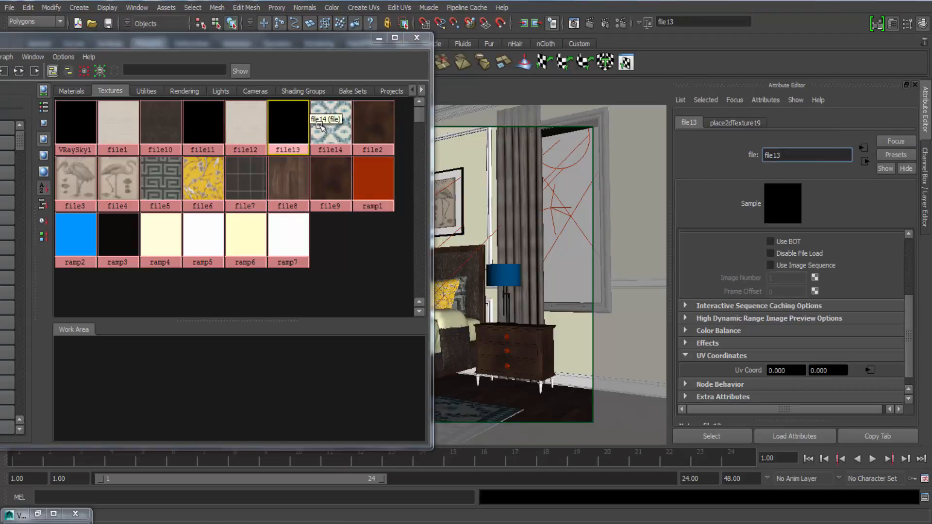
{"action": "left_click", "coordinate": [765, 100]}
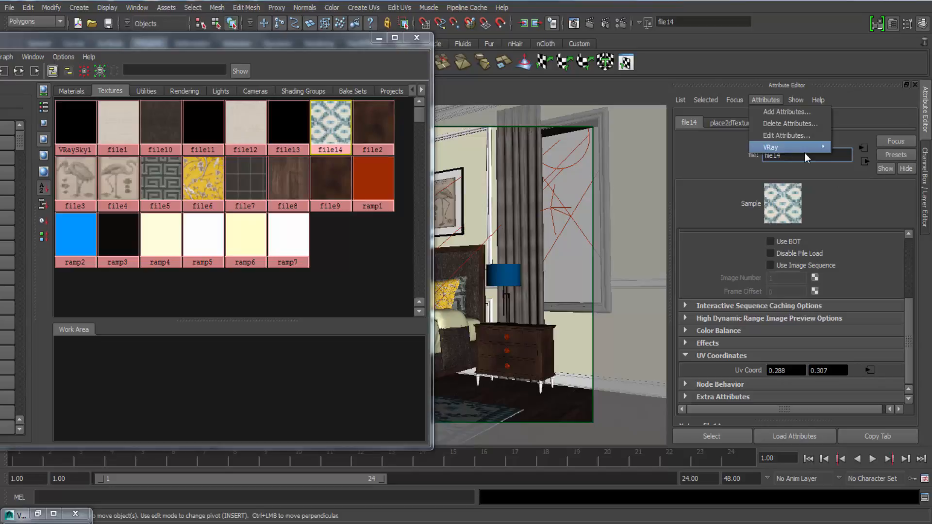
{"action": "mouse_move", "coordinate": [805, 152]}
{"action": "left_click", "coordinate": [849, 152]}
{"action": "left_click", "coordinate": [370, 123]}
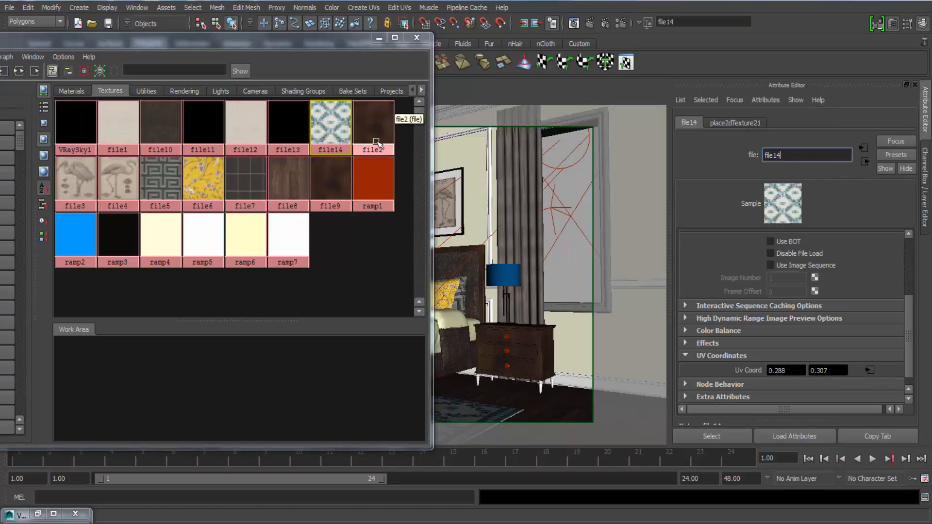
{"action": "left_click", "coordinate": [765, 99]}
{"action": "mouse_move", "coordinate": [808, 150]}
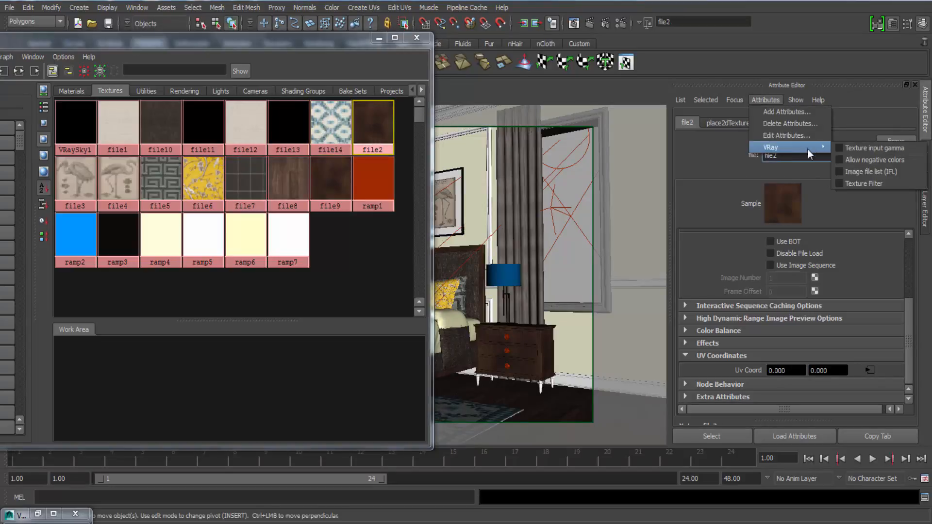
{"action": "left_click", "coordinate": [836, 147]}
Step: Add the V-Ray Texture input gamma attribute to the flamingo textures file3 and file4
{"action": "left_click", "coordinate": [83, 187]}
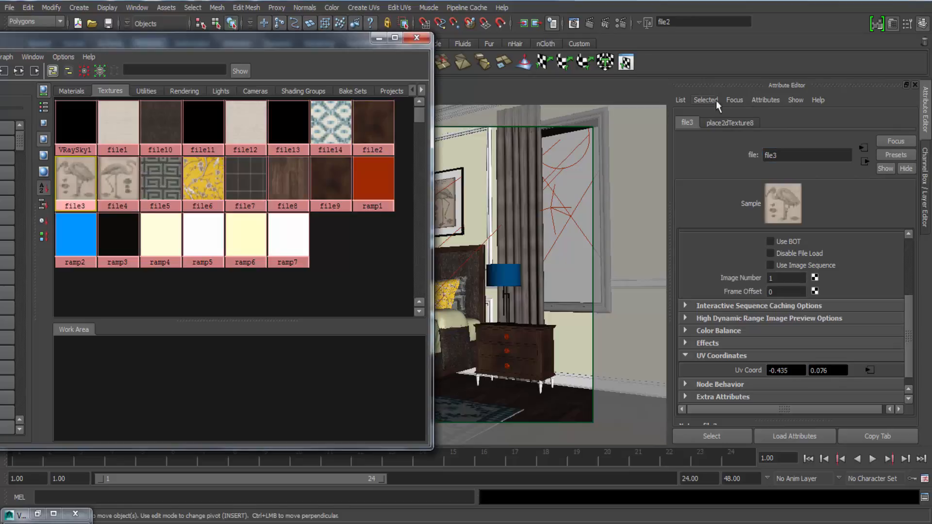
{"action": "left_click", "coordinate": [766, 100]}
{"action": "mouse_move", "coordinate": [820, 150]}
{"action": "left_click", "coordinate": [869, 147]}
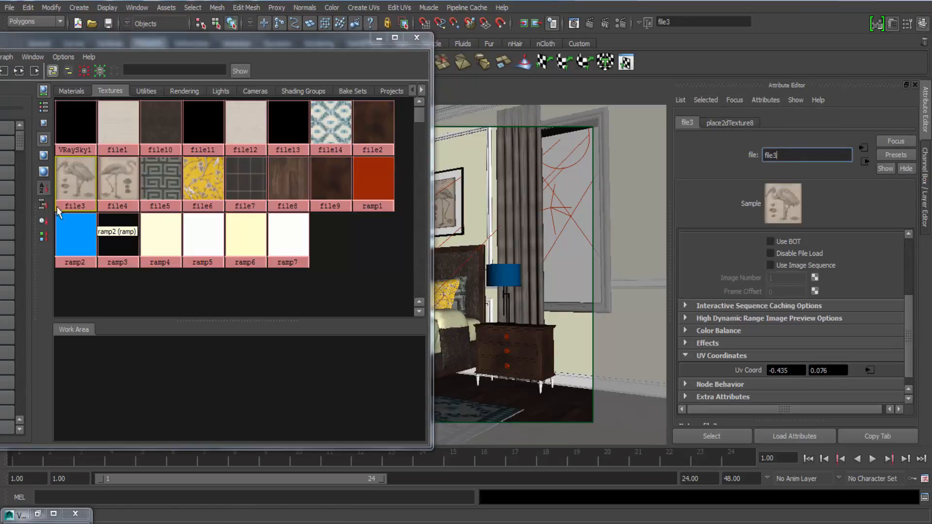
{"action": "left_click", "coordinate": [118, 180]}
{"action": "left_click", "coordinate": [765, 100]}
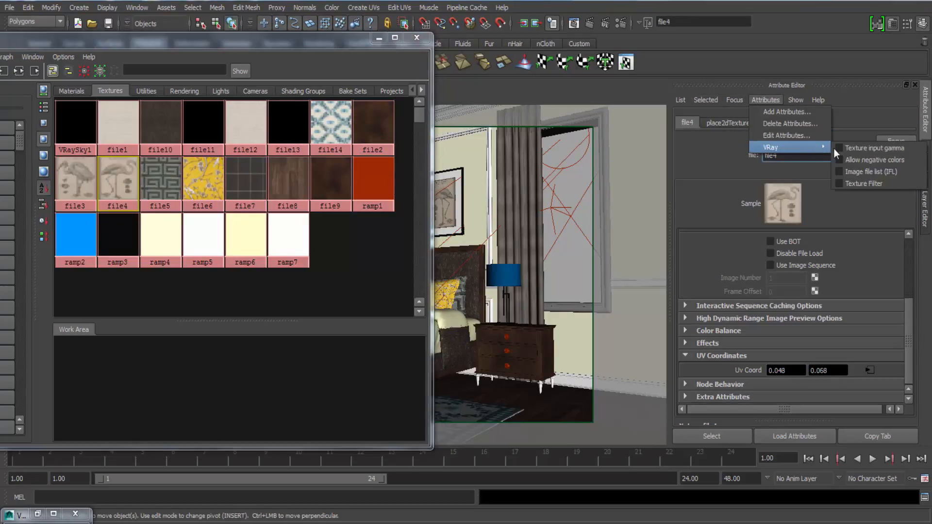
{"action": "left_click", "coordinate": [861, 147]}
Step: Add the V-Ray Texture input gamma attribute to the file5 and file6 textures
{"action": "left_click", "coordinate": [168, 184]}
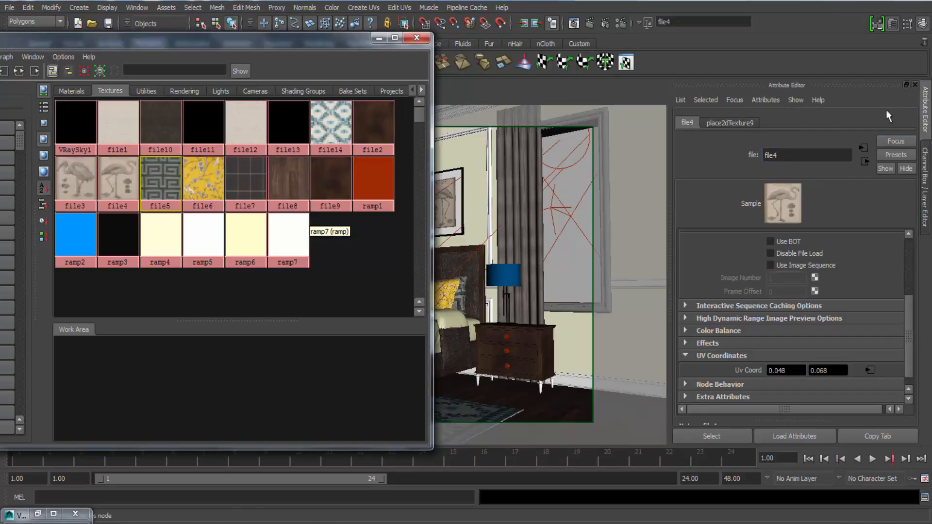
{"action": "left_click", "coordinate": [765, 100]}
{"action": "mouse_move", "coordinate": [819, 147]}
{"action": "left_click", "coordinate": [862, 146]}
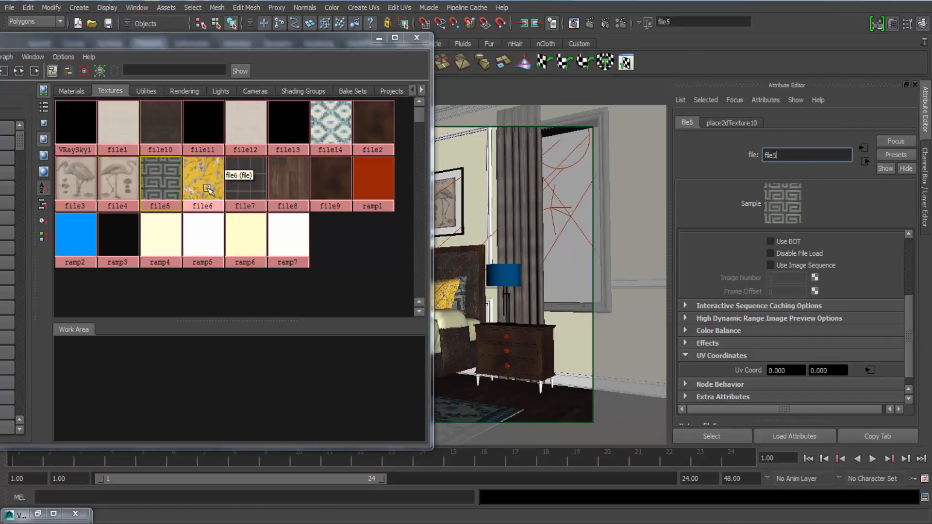
{"action": "left_click", "coordinate": [213, 180]}
{"action": "left_click", "coordinate": [769, 100]}
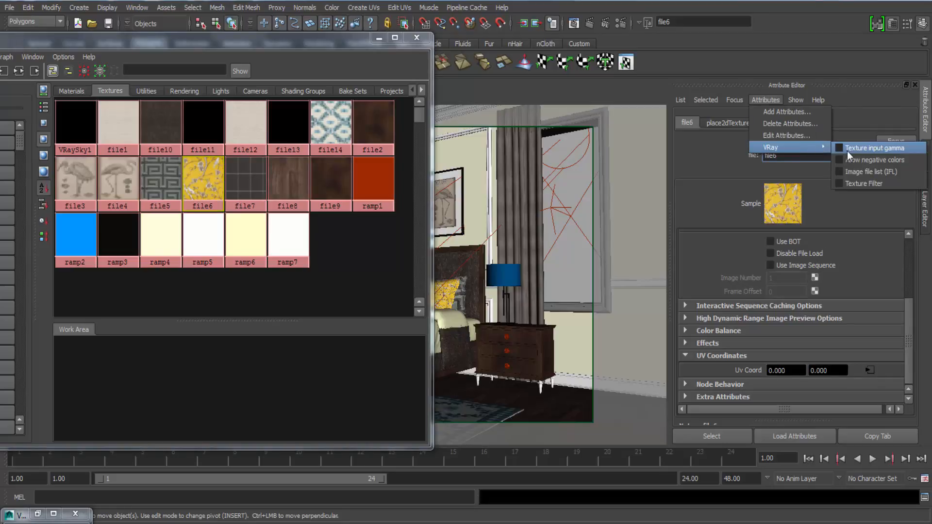
{"action": "left_click", "coordinate": [863, 145]}
Step: Add the V-Ray Texture input gamma attribute to the file7, file8 and file9 textures
{"action": "left_click", "coordinate": [249, 182]}
{"action": "left_click", "coordinate": [766, 99]}
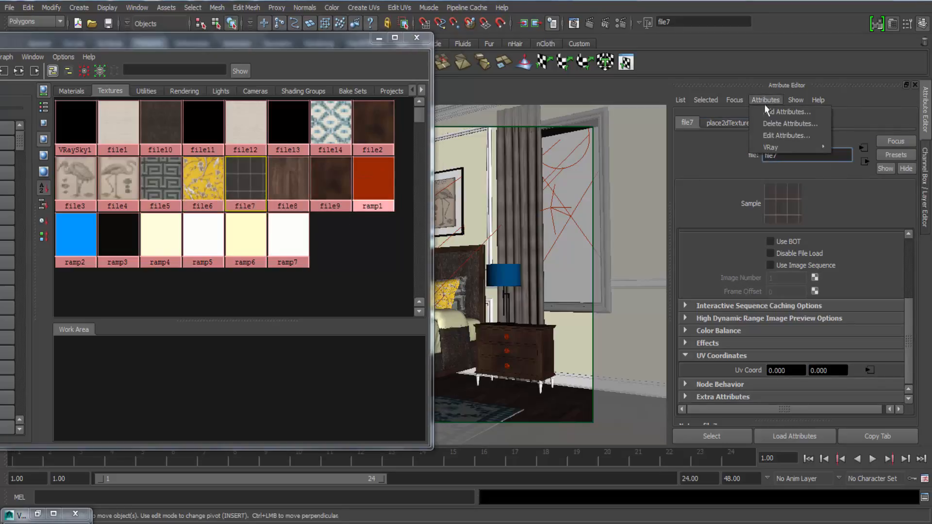
{"action": "left_click", "coordinate": [863, 145]}
{"action": "left_click", "coordinate": [288, 182]}
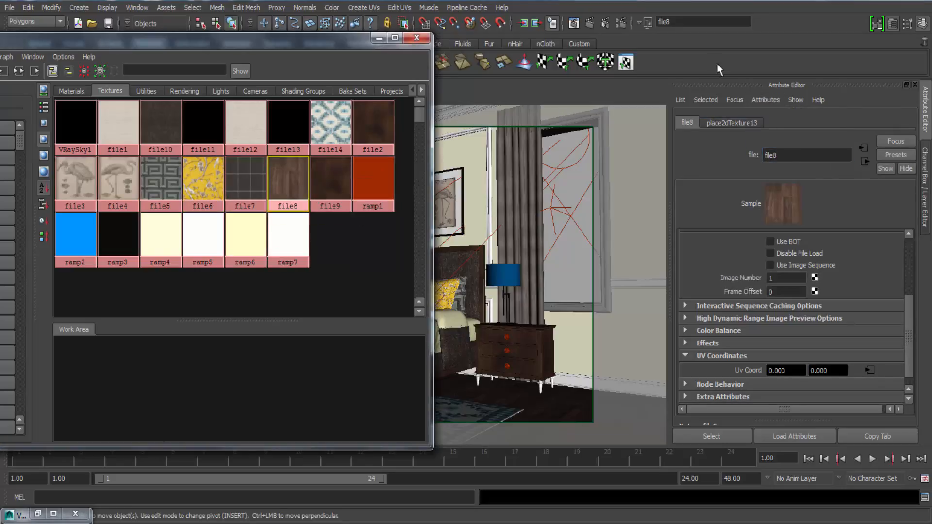
{"action": "left_click", "coordinate": [765, 100]}
{"action": "mouse_move", "coordinate": [806, 146]}
{"action": "left_click", "coordinate": [862, 147]}
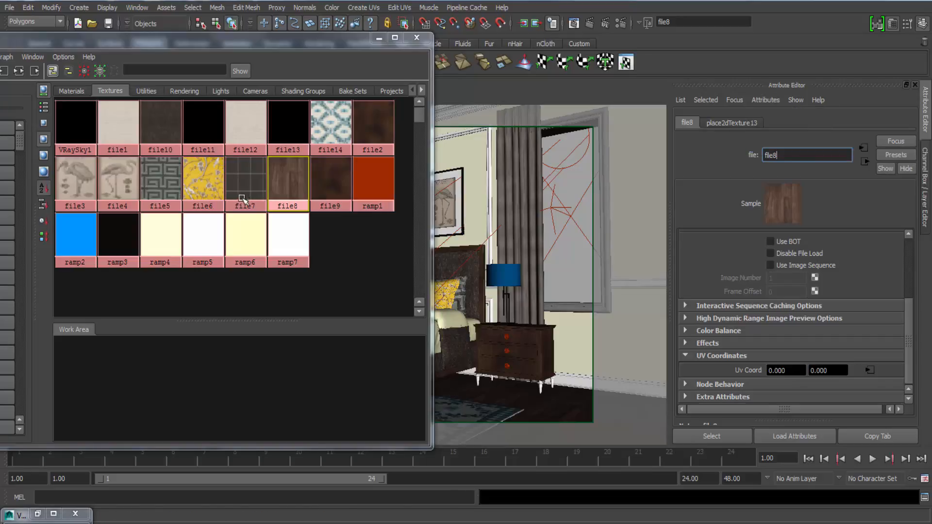
{"action": "left_click", "coordinate": [330, 182]}
{"action": "left_click", "coordinate": [765, 99]}
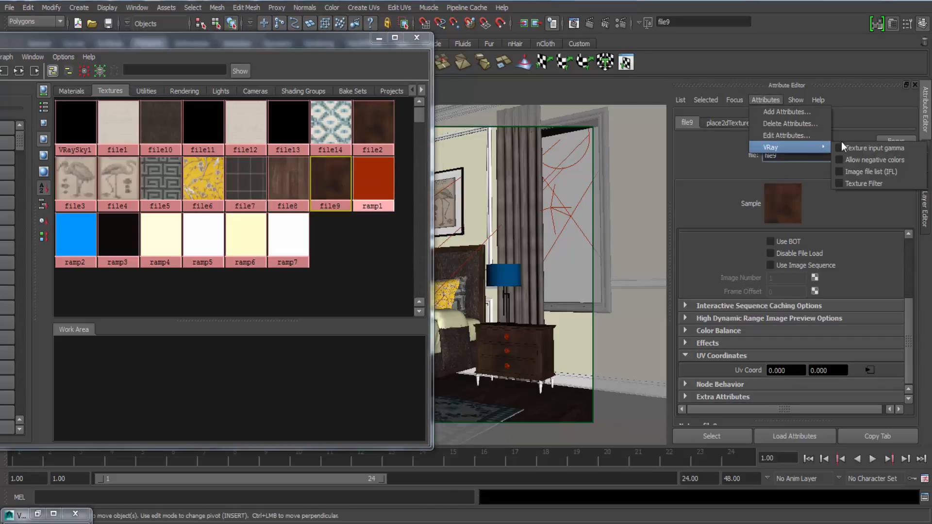
{"action": "left_click", "coordinate": [858, 142]}
Step: Check the ramp textures from ramp1 to ramp4 for available extra V-Ray attributes
{"action": "left_click", "coordinate": [373, 182]}
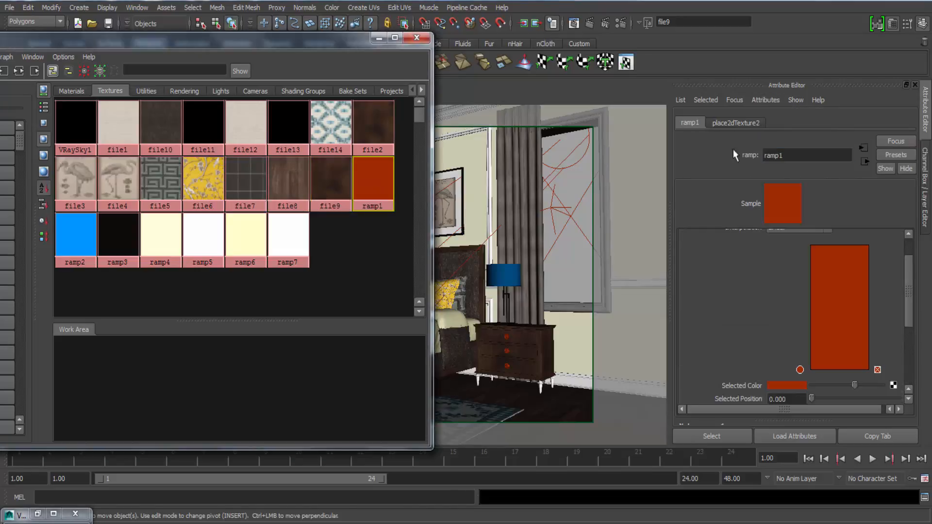
{"action": "left_click", "coordinate": [766, 99]}
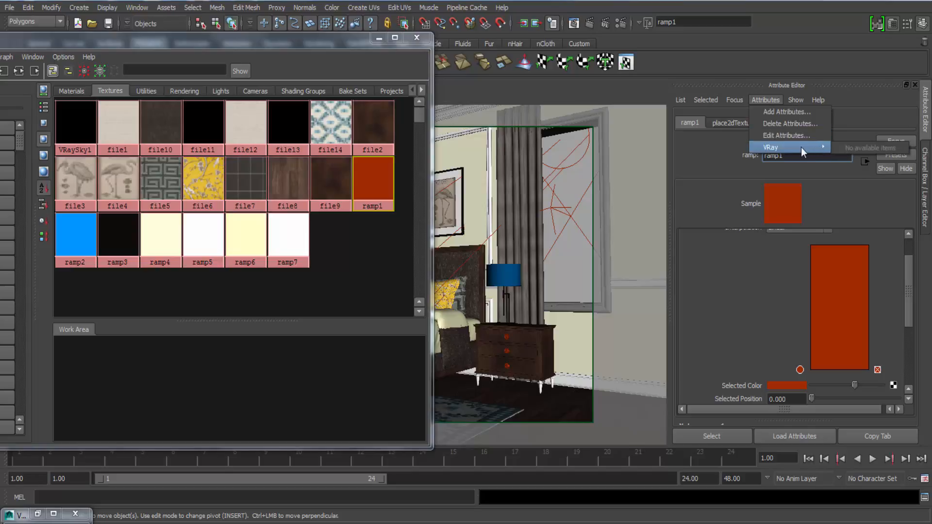
{"action": "left_click", "coordinate": [68, 245]}
{"action": "left_click", "coordinate": [766, 99]}
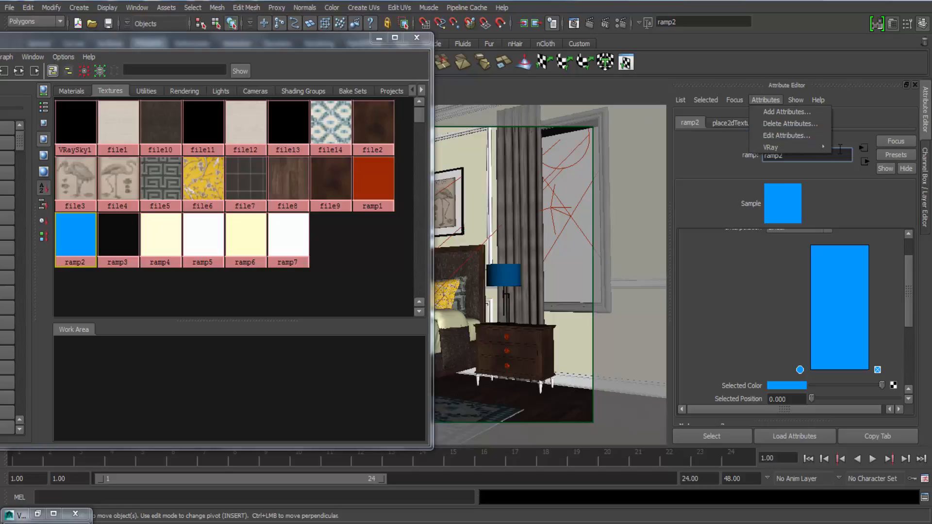
{"action": "mouse_move", "coordinate": [809, 147]}
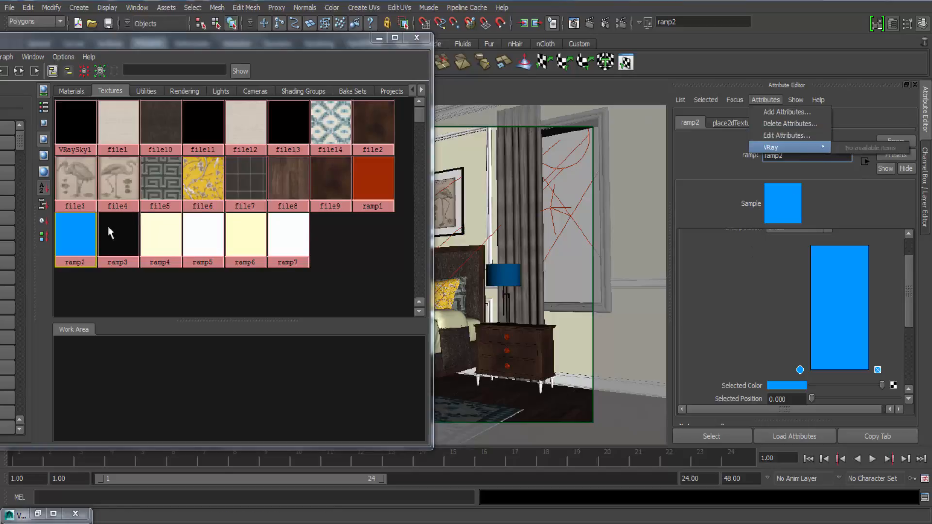
{"action": "left_click", "coordinate": [112, 238]}
{"action": "left_click", "coordinate": [766, 99]}
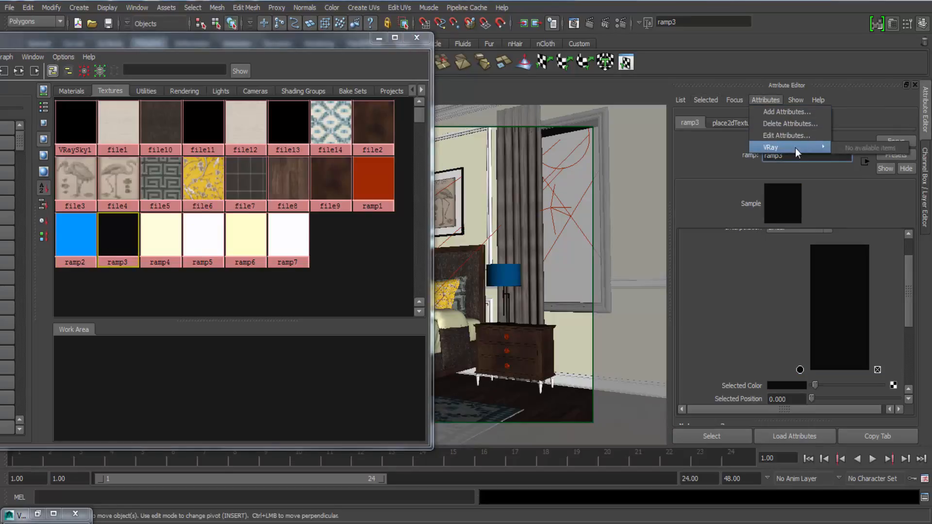
{"action": "left_click", "coordinate": [178, 243]}
{"action": "left_click", "coordinate": [766, 99]}
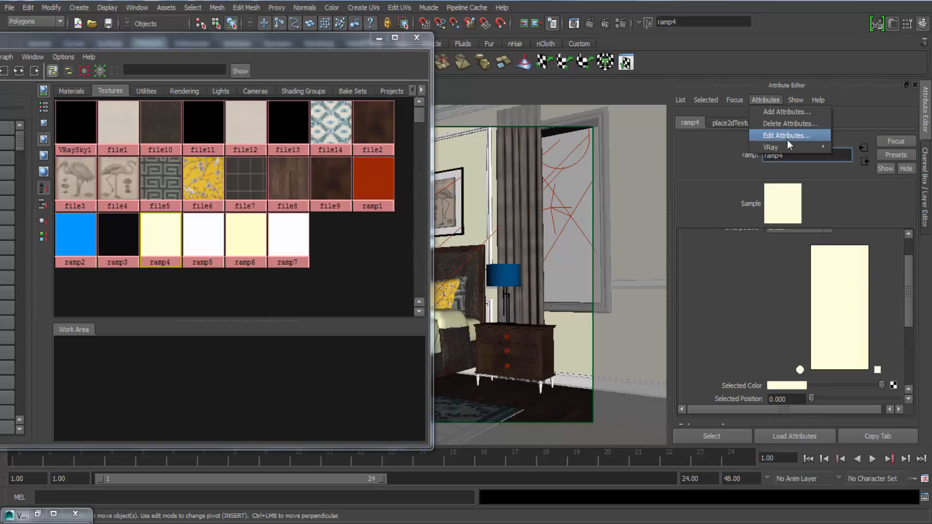
Step: Select the ramp textures ramp2 through ramp7 and close the Hypershade
{"action": "left_click_drag", "start_coordinate": [361, 272], "coordinate": [61, 250]}
{"action": "left_click", "coordinate": [385, 205]}
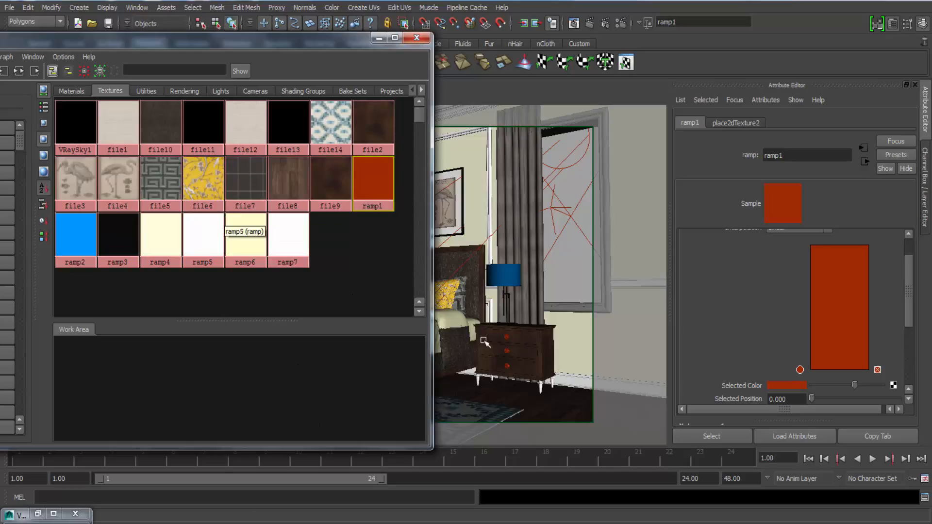
{"action": "left_click_drag", "start_coordinate": [370, 242], "coordinate": [74, 259]}
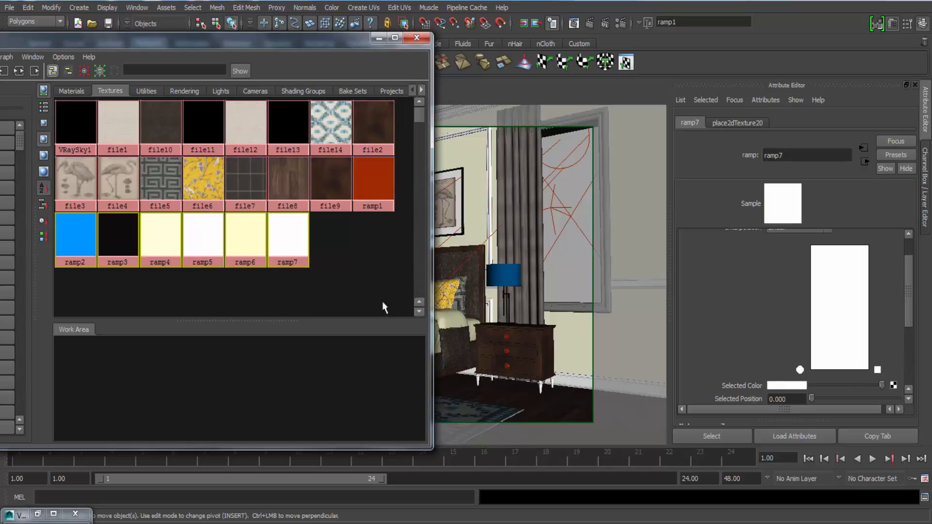
{"action": "left_click", "coordinate": [416, 38]}
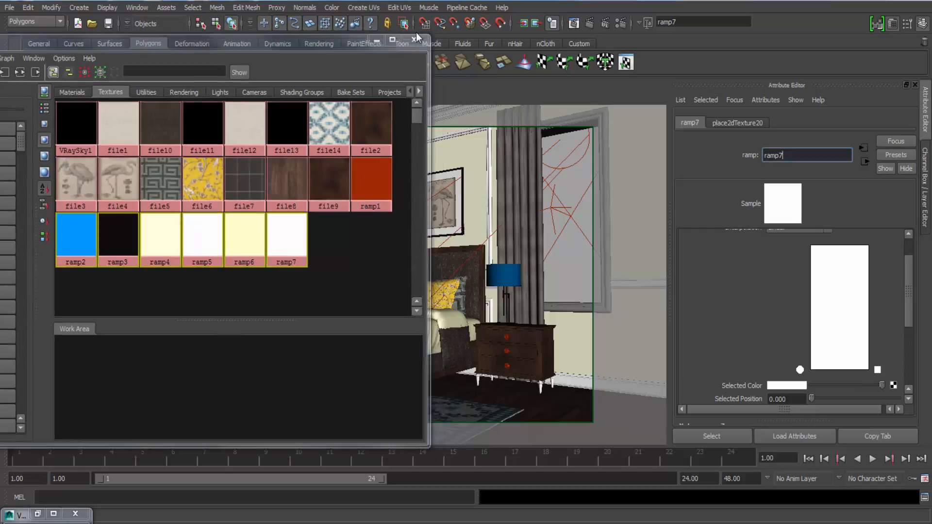
Step: Open the render settings and review the advanced color mapping options and the GI light cache settings
{"action": "left_click", "coordinate": [629, 22]}
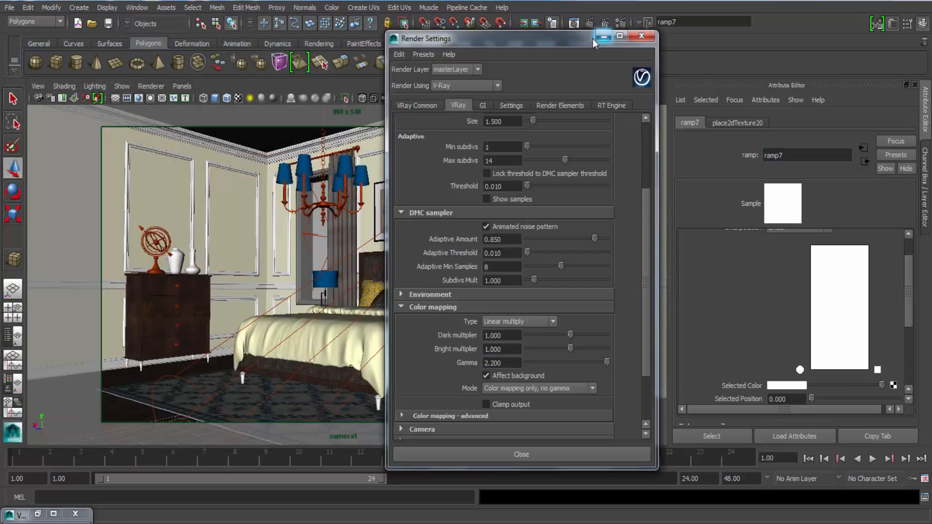
{"action": "left_click_drag", "start_coordinate": [592, 38], "coordinate": [479, 34]}
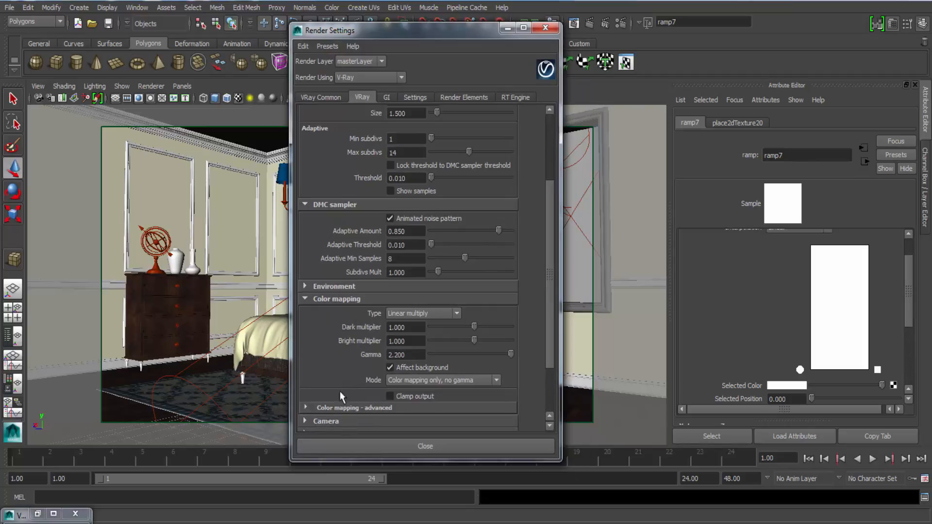
{"action": "left_click", "coordinate": [359, 408]}
{"action": "scroll", "coordinate": [357, 369], "scroll_direction": "down", "scroll_amount": 5}
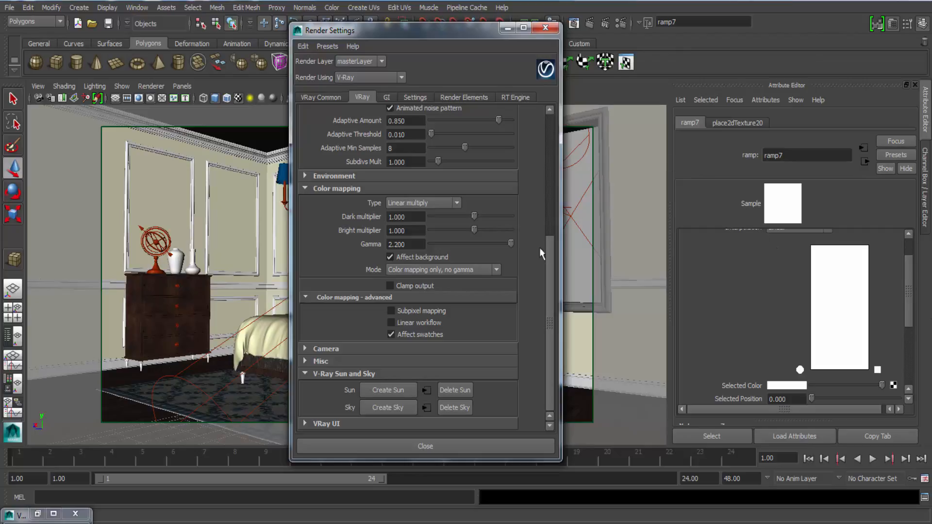
{"action": "left_click", "coordinate": [391, 98]}
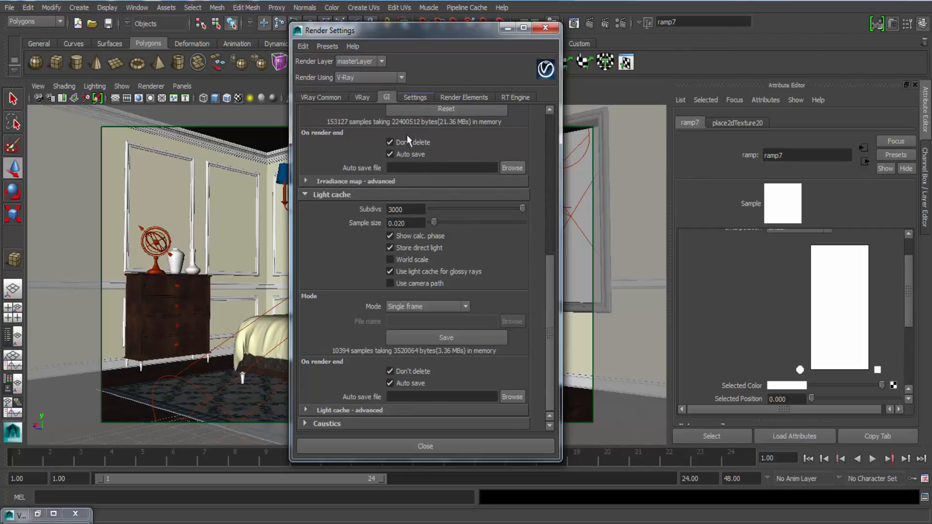
Step: Bring up the last bedroom render, check the render region division and render element settings, and close the render settings
{"action": "left_click", "coordinate": [38, 514]}
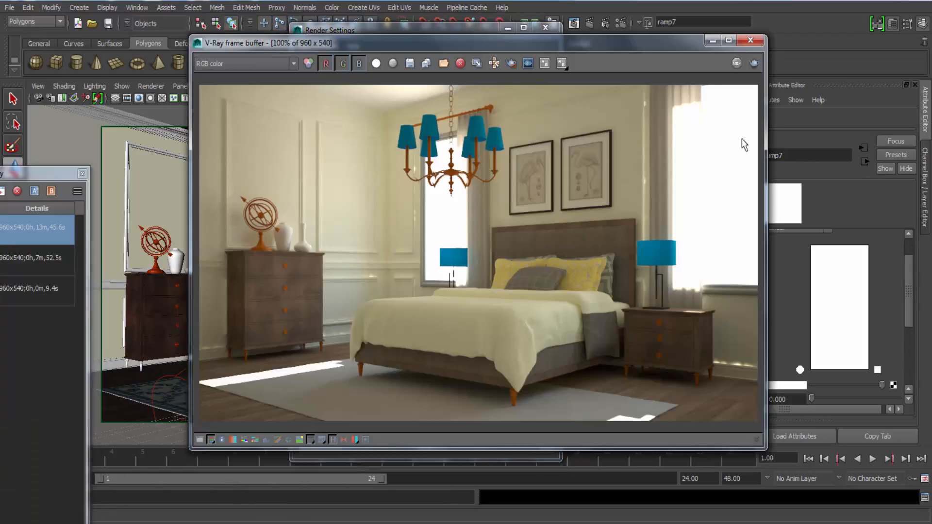
{"action": "left_click", "coordinate": [477, 30]}
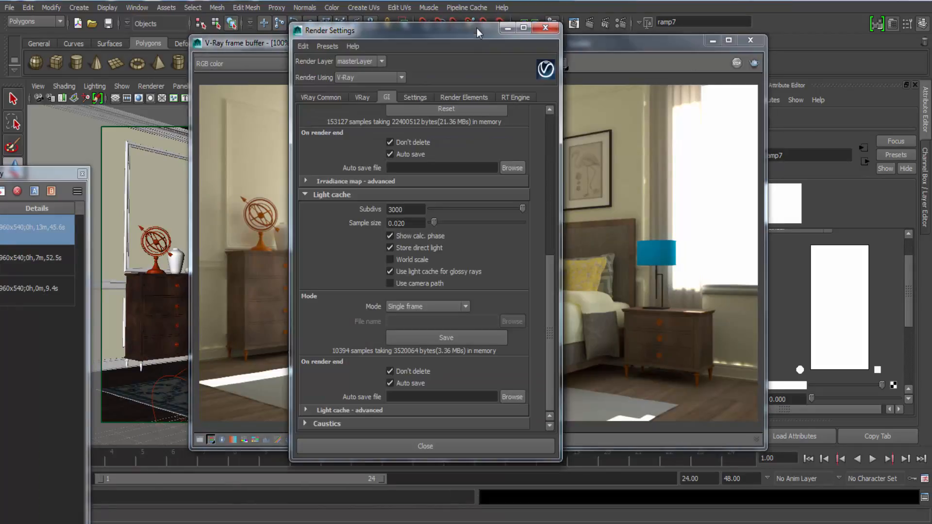
{"action": "left_click", "coordinate": [419, 97]}
{"action": "left_click", "coordinate": [409, 153]}
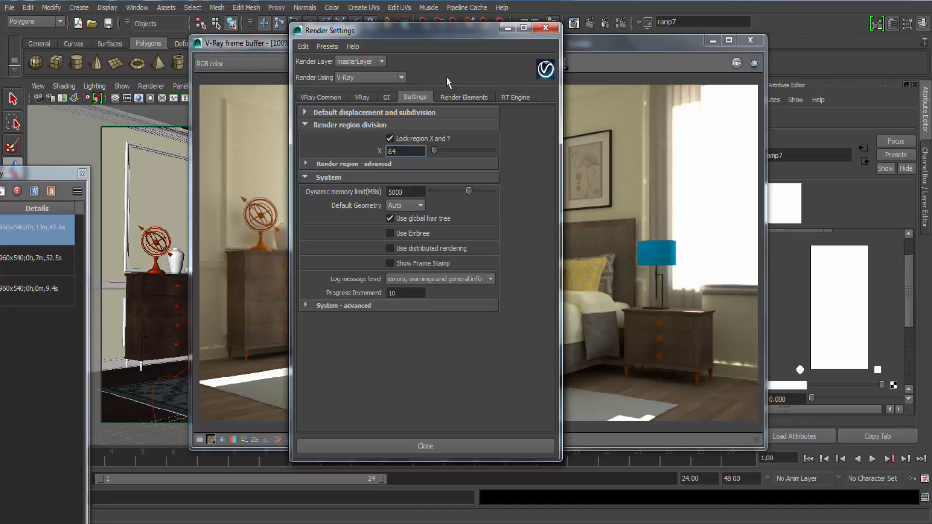
{"action": "left_click", "coordinate": [469, 98]}
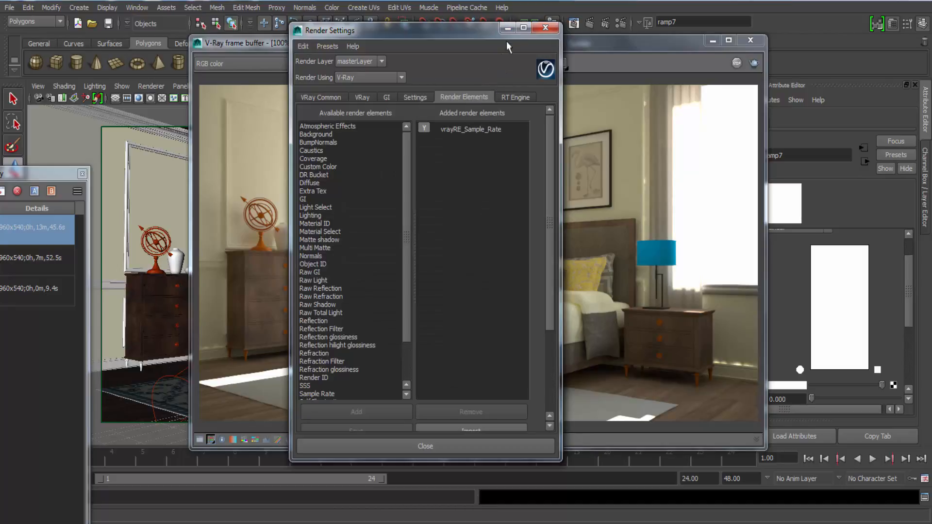
{"action": "left_click", "coordinate": [544, 28]}
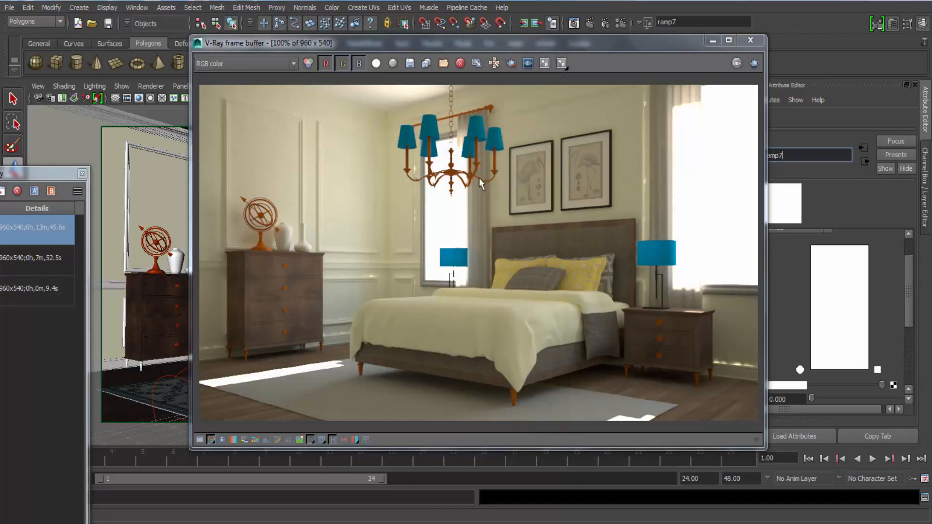
Step: Render only a region over the upper part of the nightstand-side window curtain in the V-Ray frame buffer
{"action": "left_click", "coordinate": [604, 23]}
{"action": "left_click", "coordinate": [362, 98]}
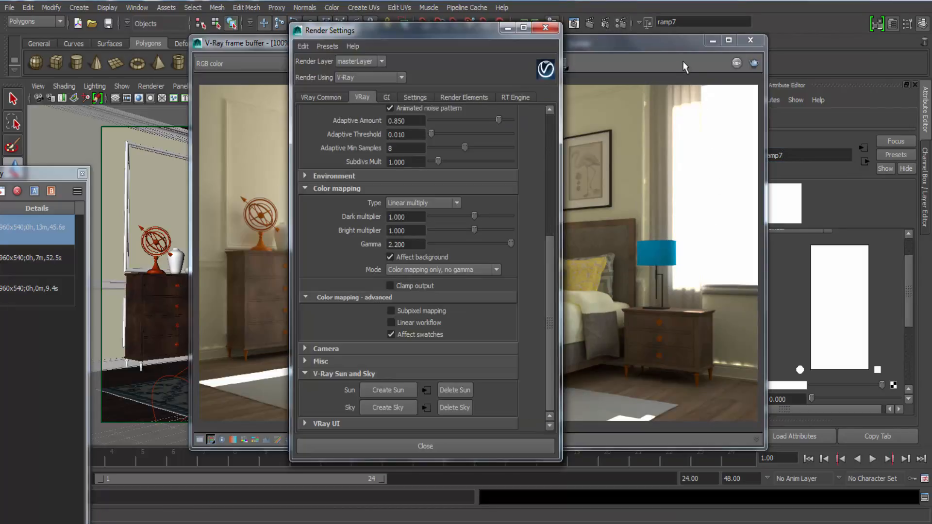
{"action": "left_click", "coordinate": [685, 42]}
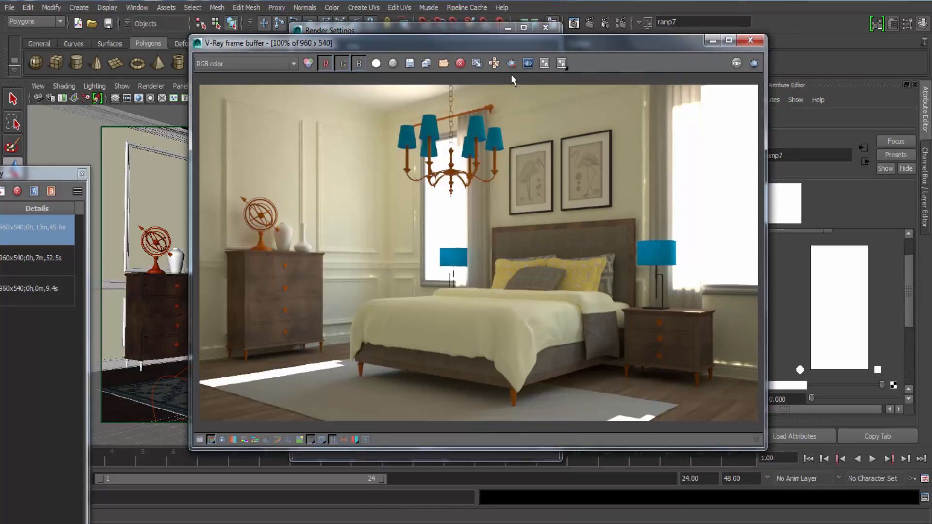
{"action": "left_click", "coordinate": [511, 64]}
{"action": "left_click_drag", "start_coordinate": [663, 98], "coordinate": [720, 229]}
{"action": "left_click", "coordinate": [755, 64]}
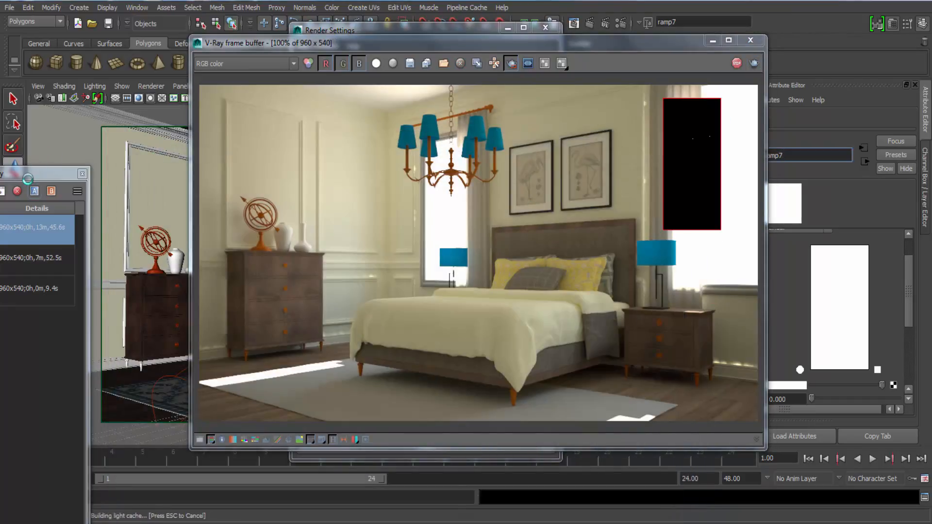
{"action": "left_click_drag", "start_coordinate": [34, 174], "coordinate": [130, 80]}
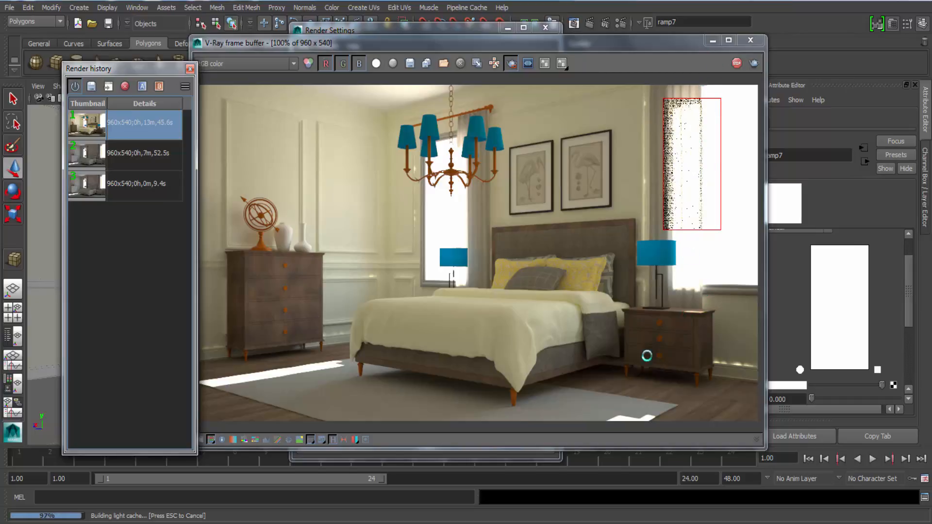
Step: Examine the bed, the wall pictures and the re-rendered curtain region up close in the frame buffer
{"action": "scroll", "coordinate": [524, 351], "scroll_direction": "up", "scroll_amount": 1}
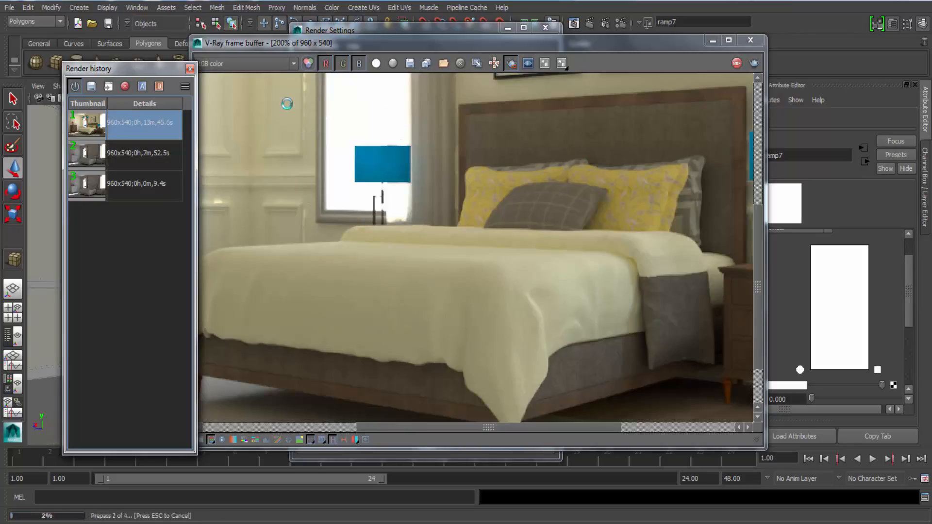
{"action": "scroll", "coordinate": [367, 196], "scroll_direction": "down", "scroll_amount": 1}
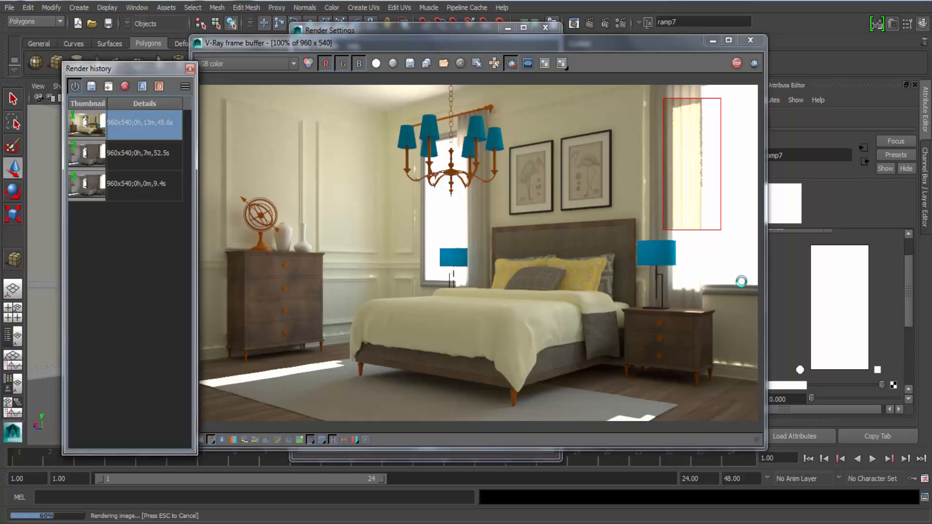
{"action": "scroll", "coordinate": [705, 206], "scroll_direction": "up", "scroll_amount": 1}
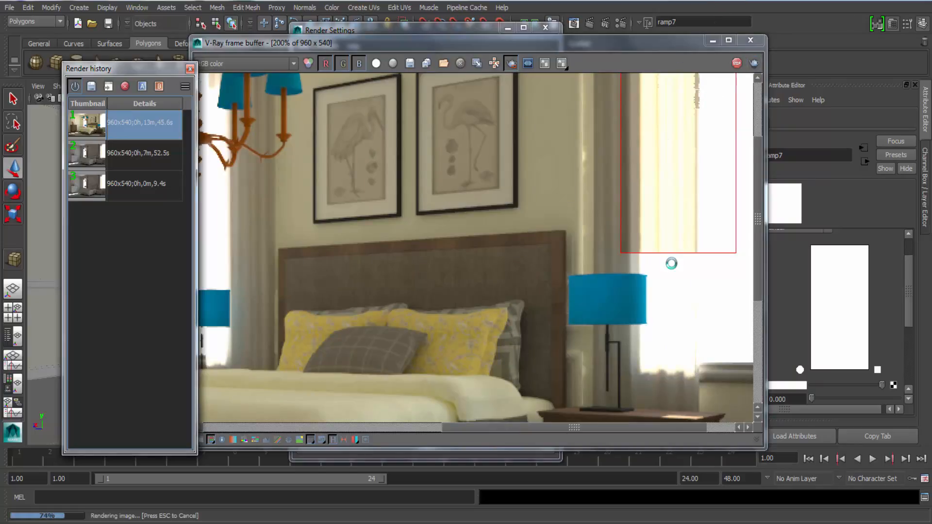
{"action": "scroll", "coordinate": [681, 212], "scroll_direction": "down", "scroll_amount": 1}
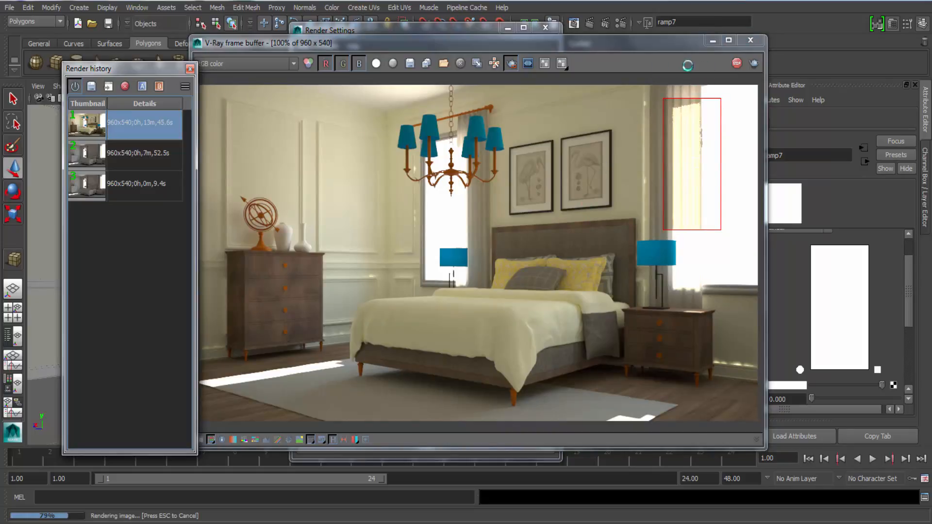
{"action": "scroll", "coordinate": [685, 241], "scroll_direction": "up", "scroll_amount": 1}
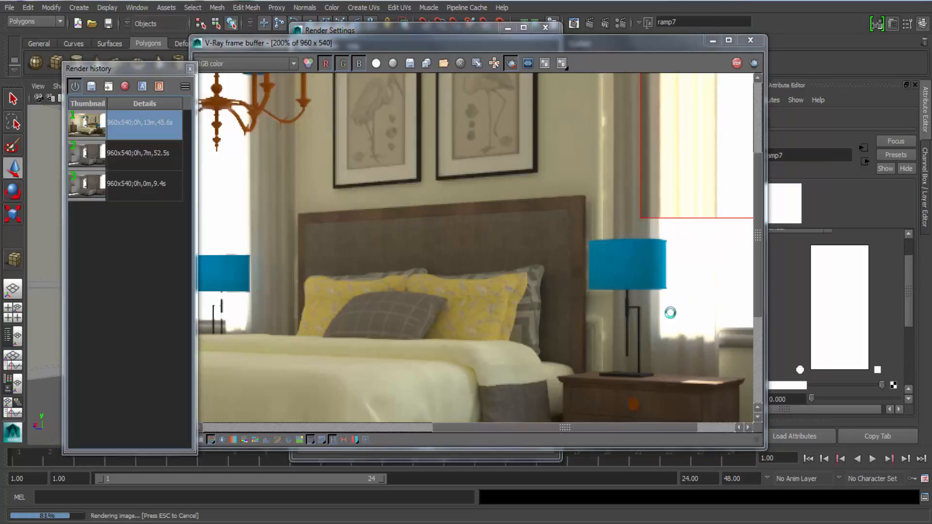
{"action": "middle_click_drag", "start_coordinate": [700, 119], "coordinate": [684, 266]}
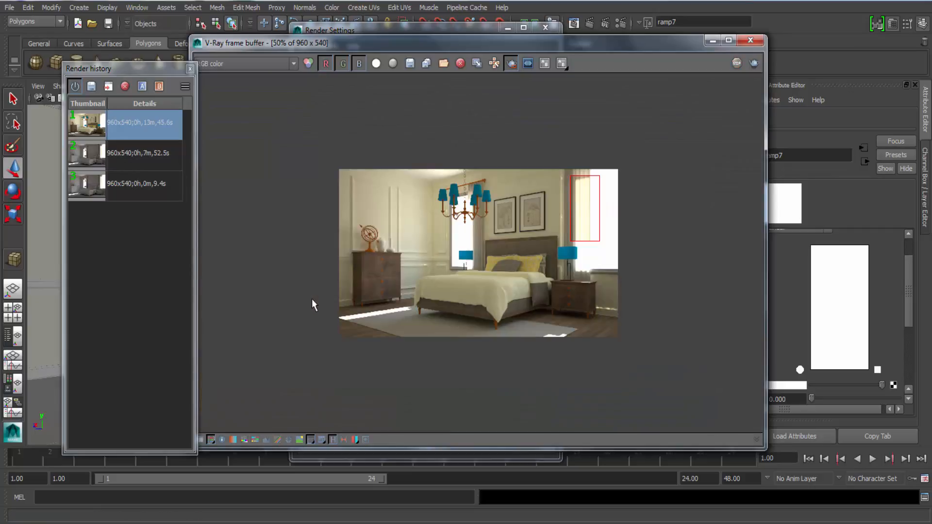
{"action": "double_click", "coordinate": [311, 298]}
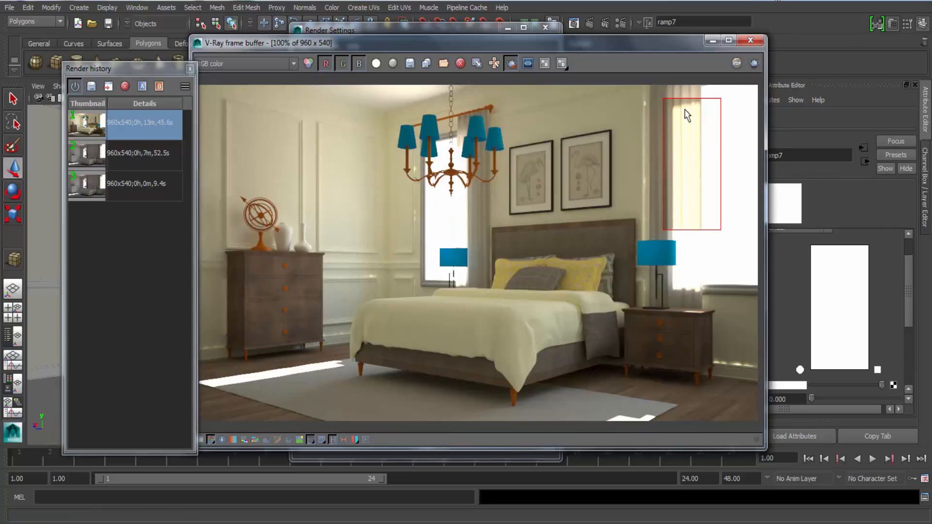
Step: Set the color mapping type to Exponential and arrange the render settings and frame buffer windows side by side
{"action": "left_click", "coordinate": [472, 28]}
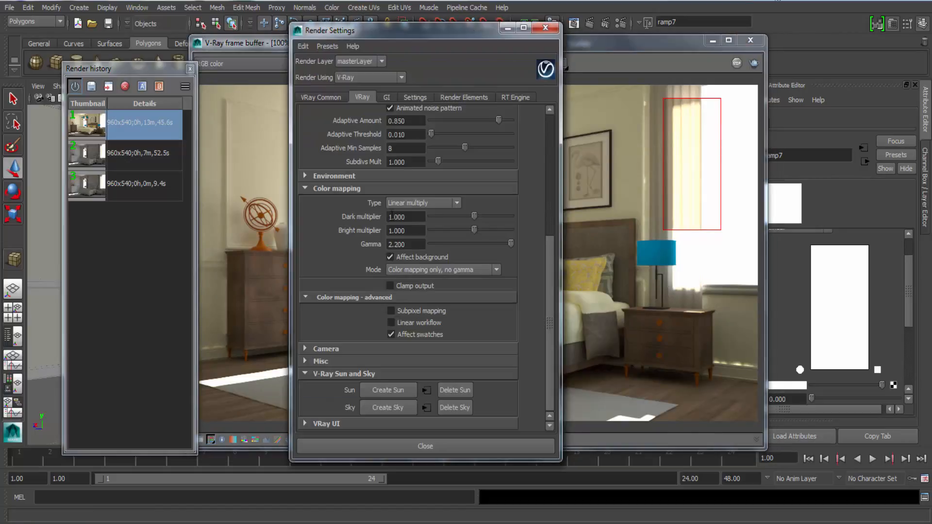
{"action": "left_click", "coordinate": [403, 201]}
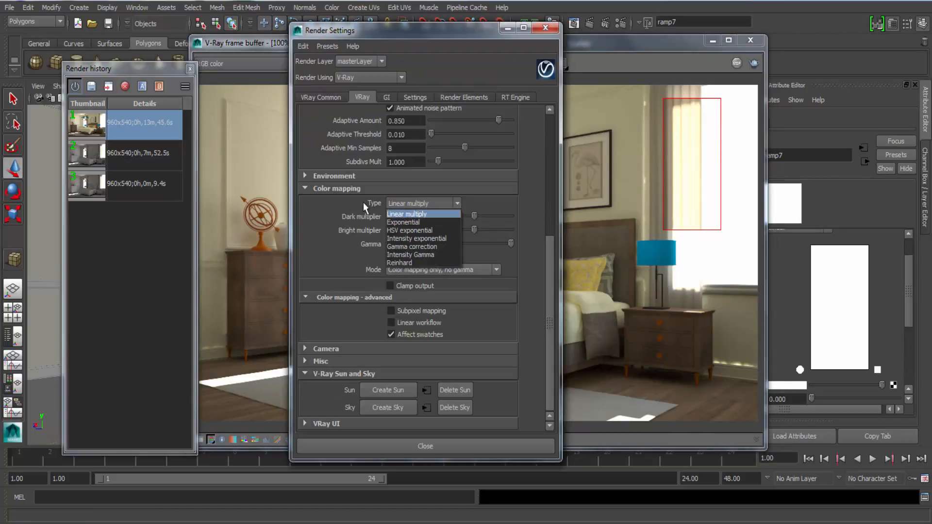
{"action": "left_click", "coordinate": [418, 221]}
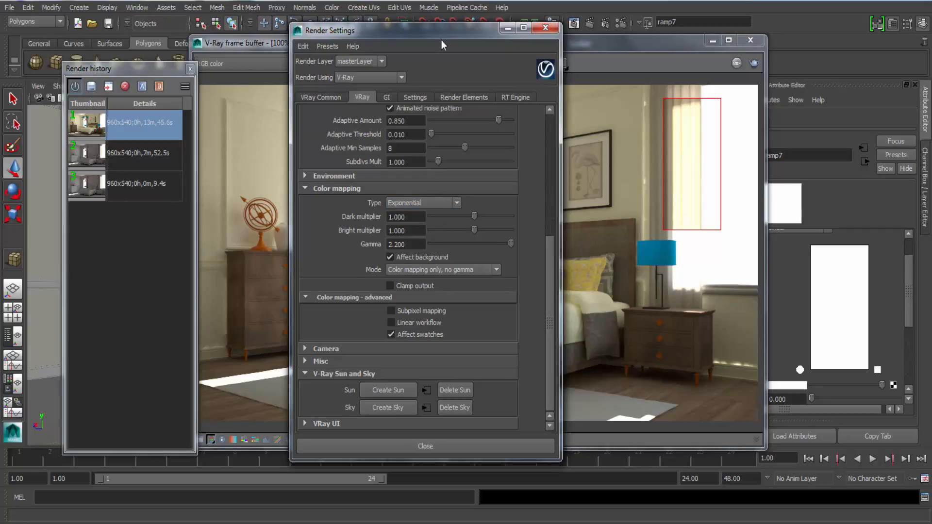
{"action": "left_click_drag", "start_coordinate": [439, 31], "coordinate": [281, 20]}
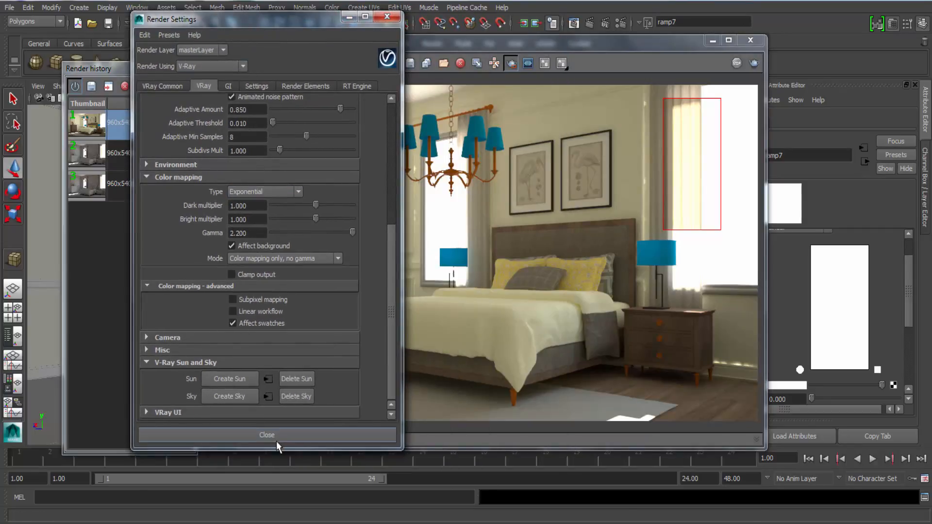
{"action": "left_click_drag", "start_coordinate": [280, 19], "coordinate": [174, 25]}
{"action": "left_click_drag", "start_coordinate": [464, 52], "coordinate": [519, 35]}
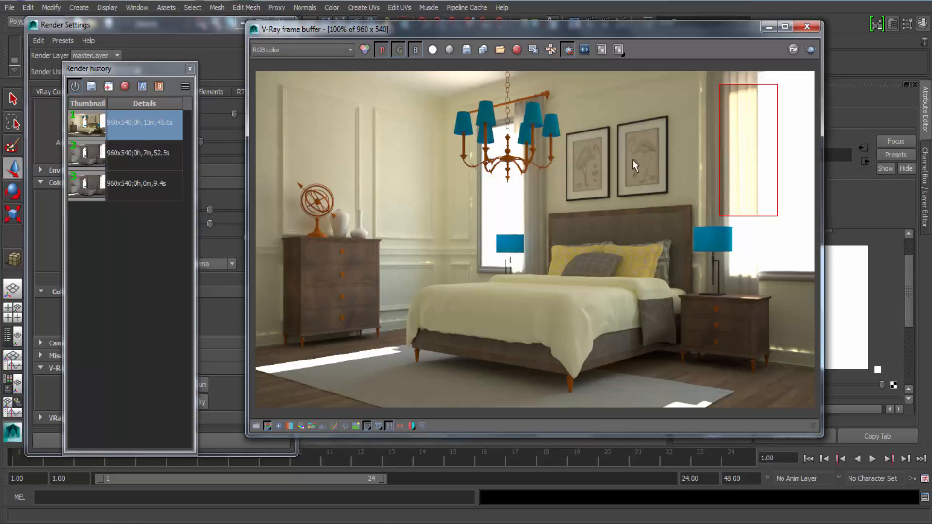
Step: Close the render settings and render the full bedroom frame without the region restriction
{"action": "left_click", "coordinate": [80, 28]}
{"action": "scroll", "coordinate": [79, 239], "scroll_direction": "up", "scroll_amount": 5}
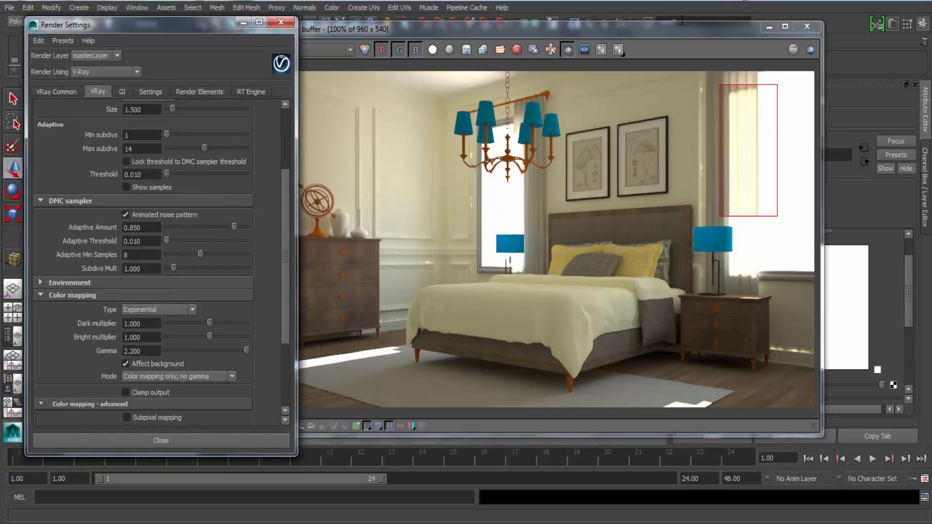
{"action": "mouse_move", "coordinate": [667, 29]}
{"action": "left_mouse_down"}
{"action": "mouse_move", "coordinate": [721, 23]}
{"action": "mouse_move", "coordinate": [682, 25]}
{"action": "left_mouse_up"}
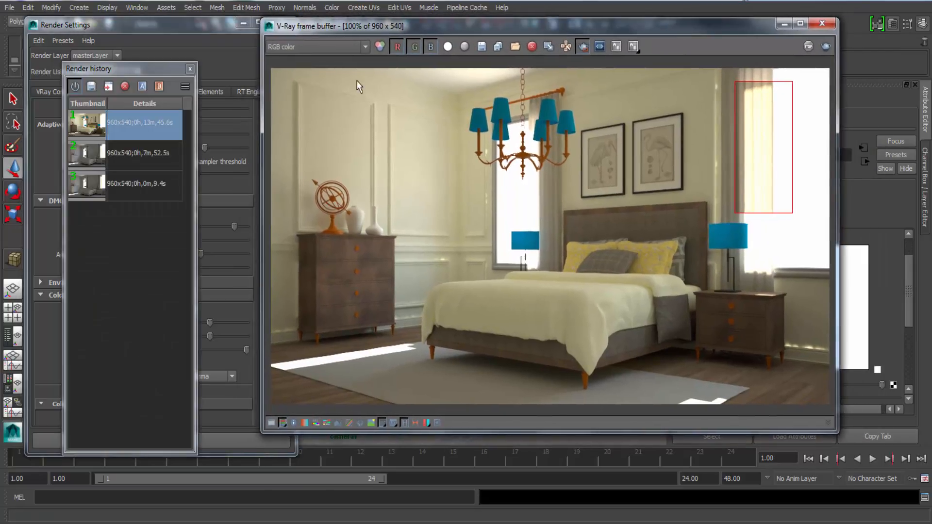
{"action": "left_click", "coordinate": [214, 25]}
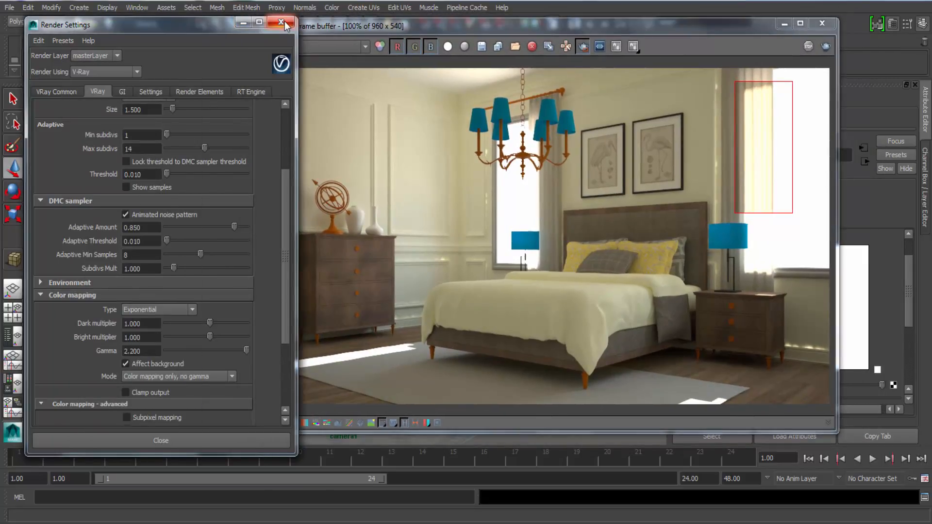
{"action": "left_click", "coordinate": [281, 22]}
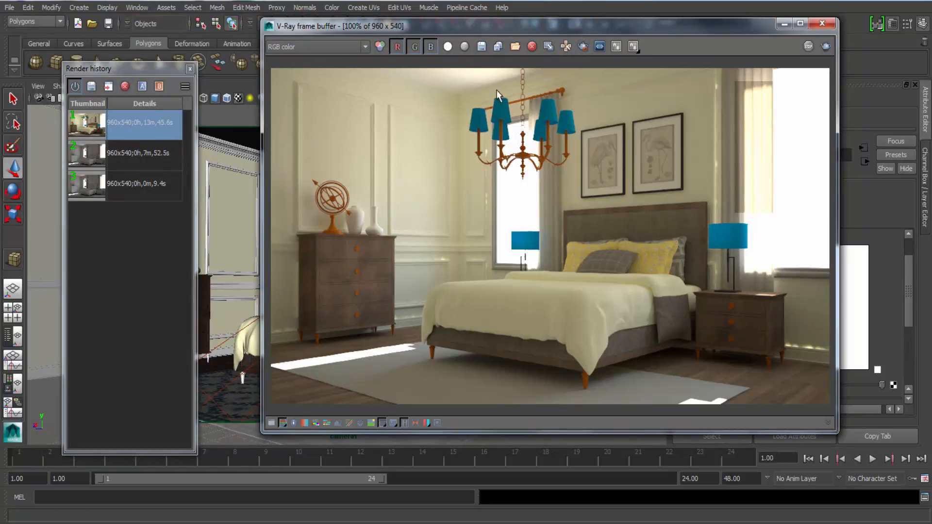
{"action": "left_click_drag", "start_coordinate": [530, 31], "coordinate": [484, 37]}
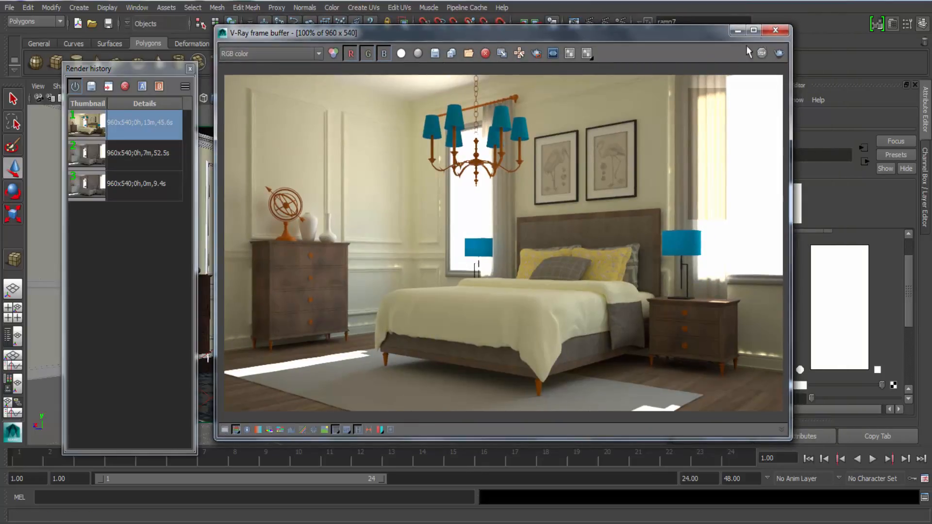
{"action": "left_click", "coordinate": [775, 55]}
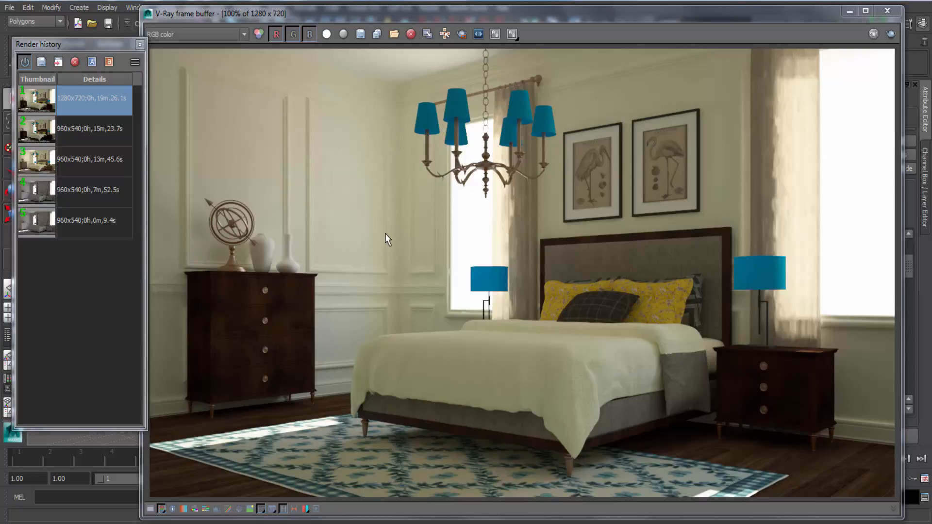
Step: Minimize the finished render and review the light cache and output resolution settings in the render settings
{"action": "left_click", "coordinate": [847, 13]}
{"action": "left_click", "coordinate": [621, 22]}
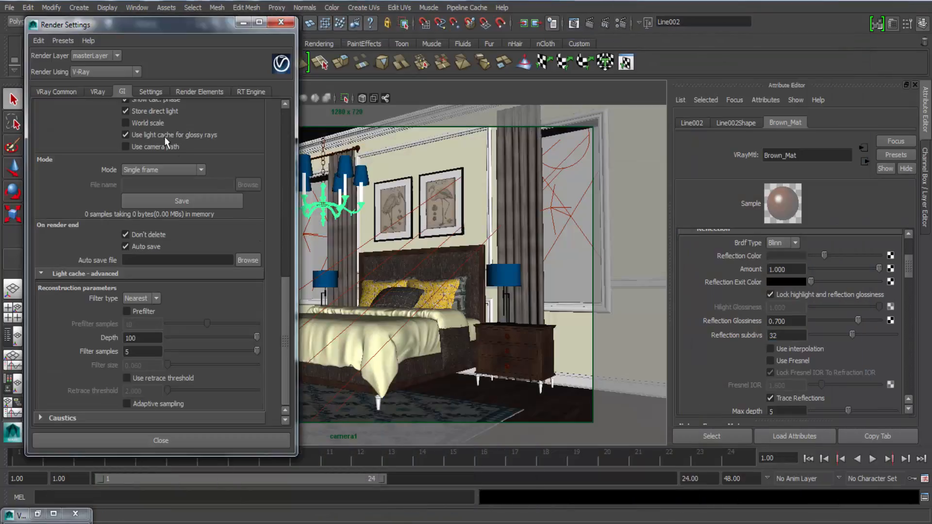
{"action": "left_click_drag", "start_coordinate": [145, 26], "coordinate": [200, 38]}
{"action": "scroll", "coordinate": [113, 280], "scroll_direction": "up", "scroll_amount": 1}
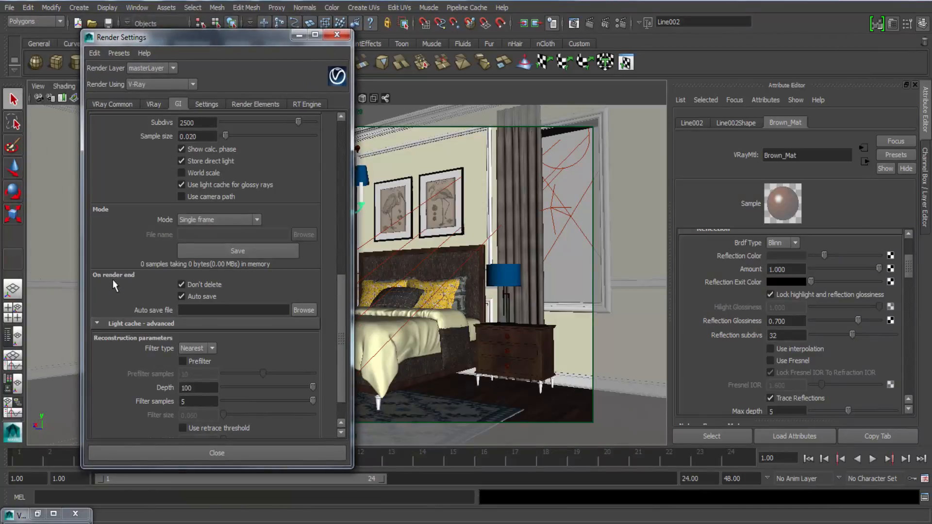
{"action": "scroll", "coordinate": [113, 280], "scroll_direction": "down", "scroll_amount": 1}
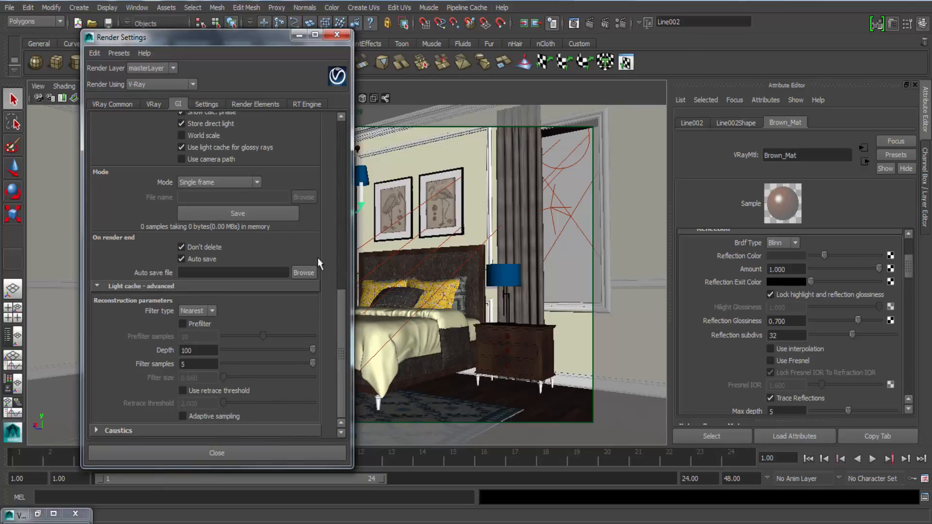
{"action": "left_click", "coordinate": [129, 106]}
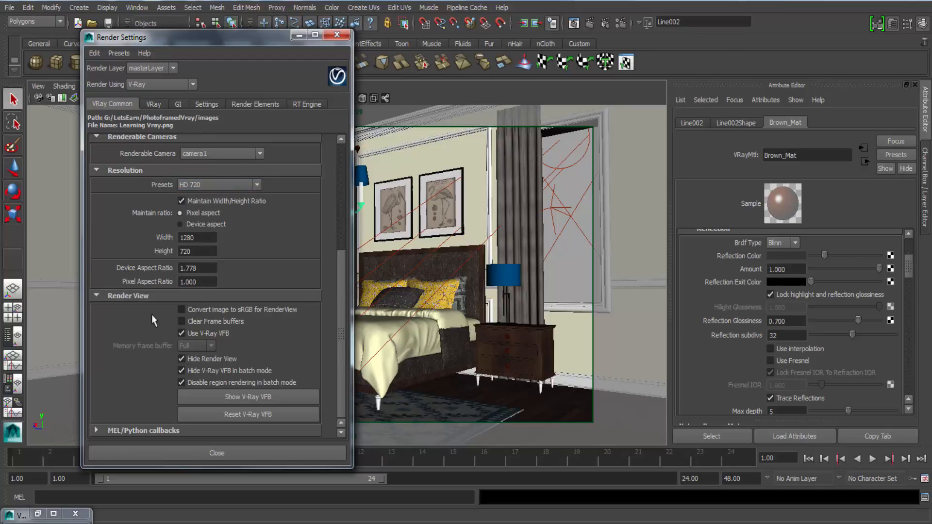
Step: Restore the finished render and compare its sampleRate channel with the RGB color channel in the frame buffer
{"action": "left_click", "coordinate": [38, 513]}
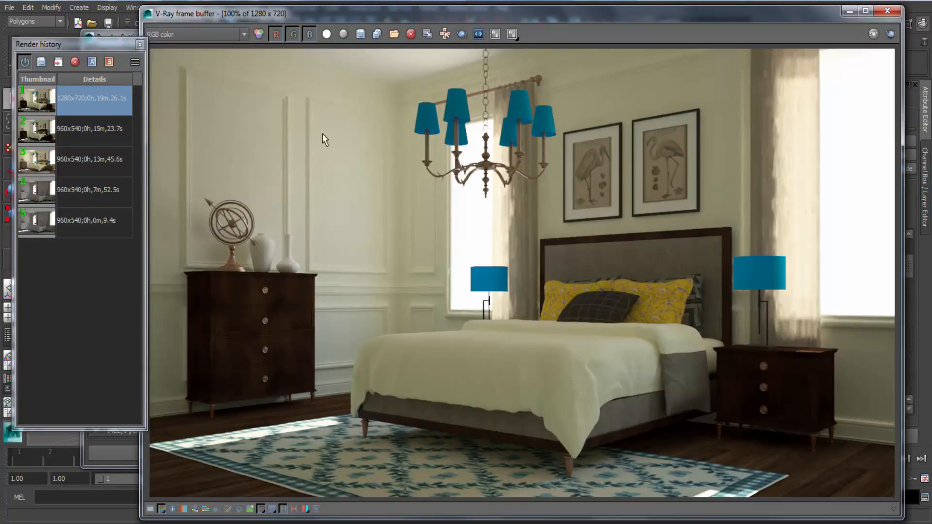
{"action": "left_click", "coordinate": [229, 32]}
{"action": "left_click", "coordinate": [214, 62]}
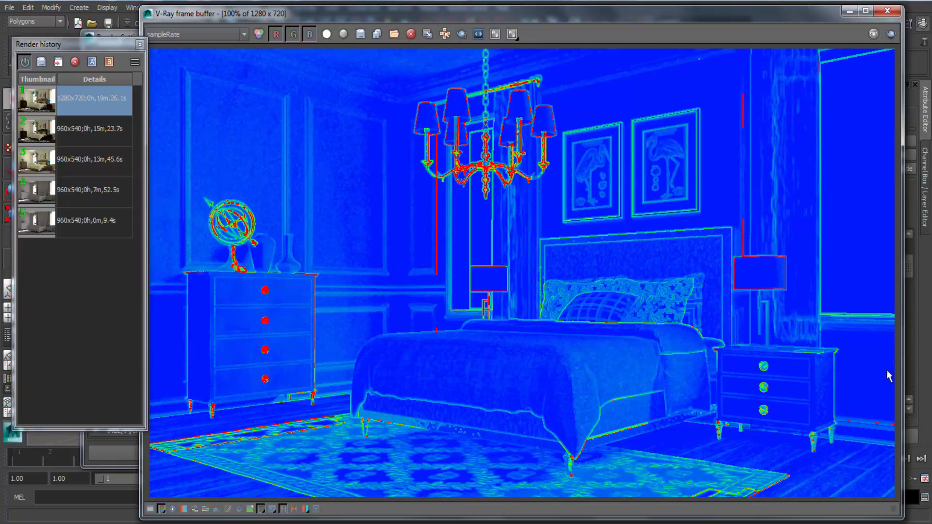
{"action": "left_click", "coordinate": [202, 35]}
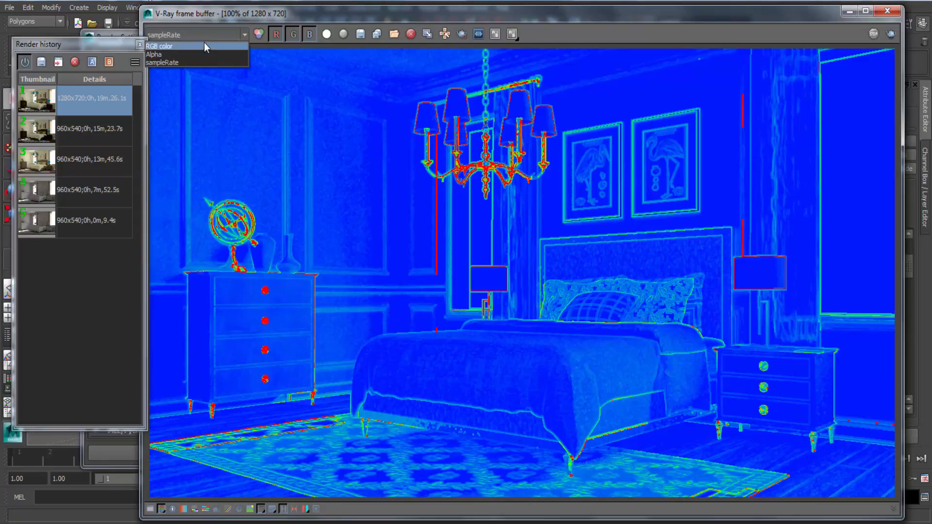
{"action": "left_click", "coordinate": [204, 45]}
{"action": "left_click", "coordinate": [211, 34]}
{"action": "left_click", "coordinate": [215, 39]}
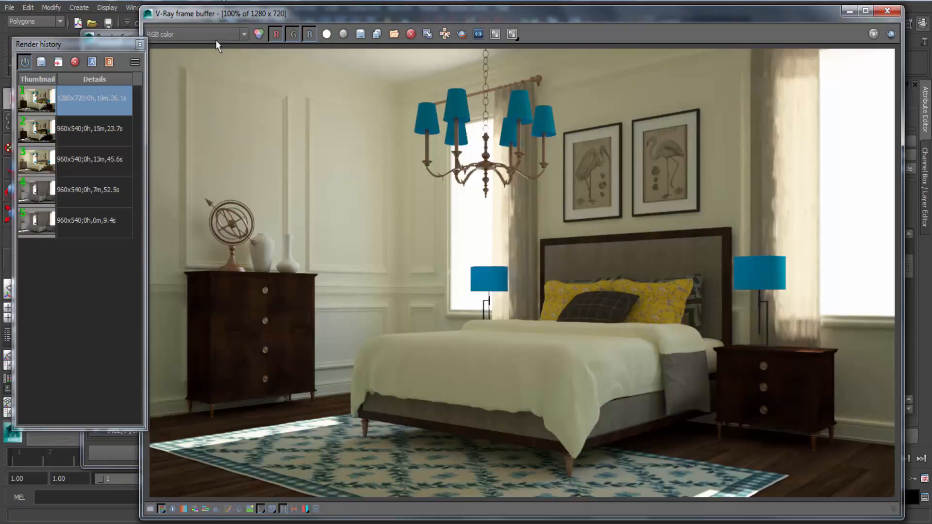
{"action": "left_click", "coordinate": [216, 38]}
{"action": "left_click", "coordinate": [262, 92]}
{"action": "left_click", "coordinate": [199, 33]}
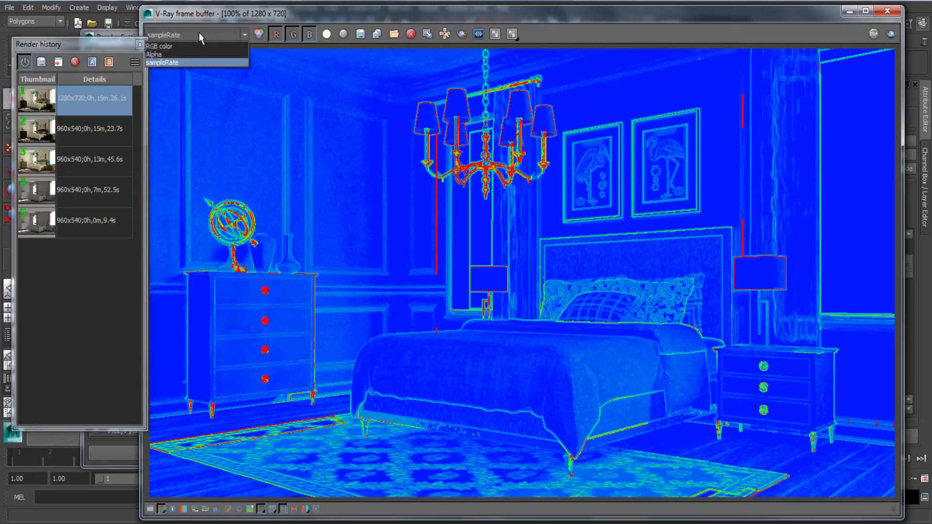
{"action": "left_click", "coordinate": [199, 48]}
Step: Examine the chandelier, the furniture and the bedside drawers of the 1280 x 720 render up close
{"action": "scroll", "coordinate": [547, 196], "scroll_direction": "up", "scroll_amount": 1}
{"action": "middle_click_drag", "start_coordinate": [431, 130], "coordinate": [516, 204]}
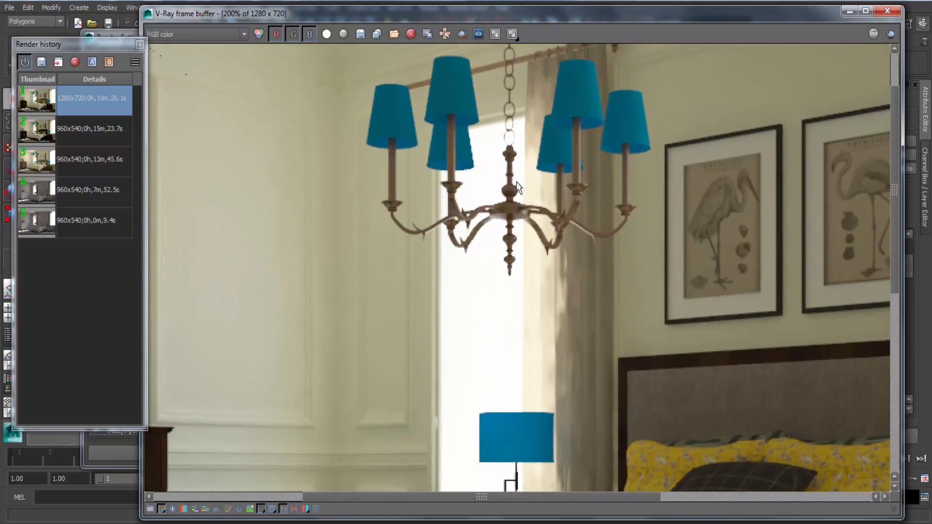
{"action": "middle_click_drag", "start_coordinate": [401, 258], "coordinate": [708, 81]}
{"action": "middle_click_drag", "start_coordinate": [528, 256], "coordinate": [324, 264]}
{"action": "scroll", "coordinate": [254, 354], "scroll_direction": "up", "scroll_amount": 1}
{"action": "middle_click_drag", "start_coordinate": [254, 353], "coordinate": [509, 253]}
{"action": "middle_click_drag", "start_coordinate": [242, 44], "coordinate": [355, 352]}
{"action": "middle_click_drag", "start_coordinate": [675, 402], "coordinate": [431, 303]}
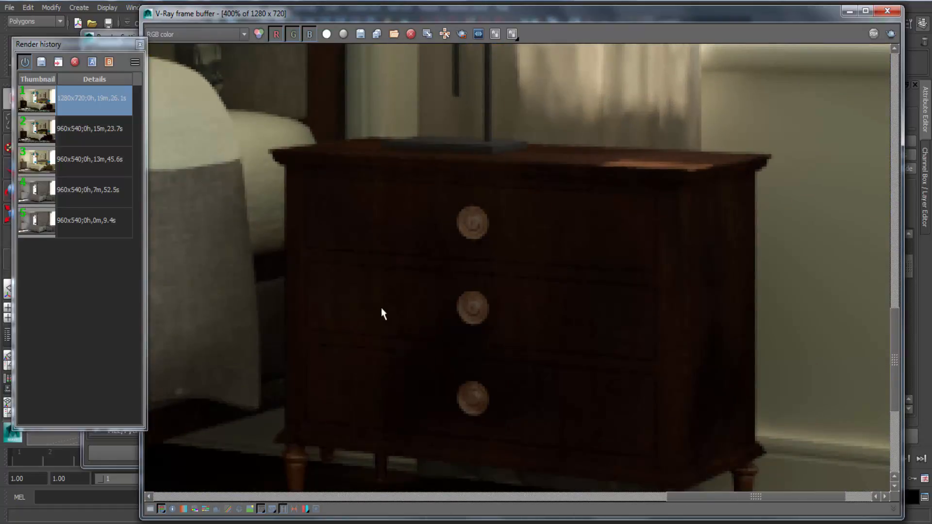
{"action": "scroll", "coordinate": [426, 307], "scroll_direction": "down", "scroll_amount": 1}
{"action": "scroll", "coordinate": [547, 218], "scroll_direction": "down", "scroll_amount": 1}
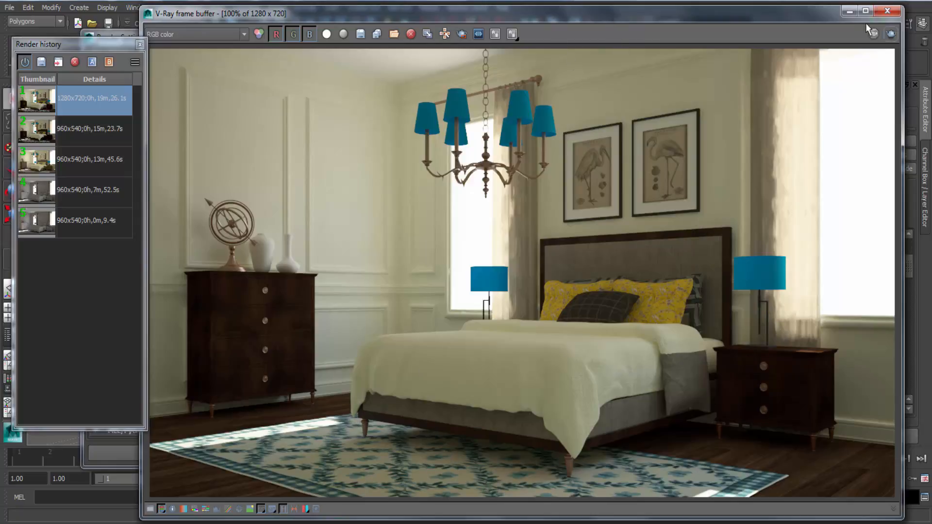
Step: Minimize the render, add an Extra Tex render element in the render settings and rename it AO
{"action": "left_click", "coordinate": [850, 11]}
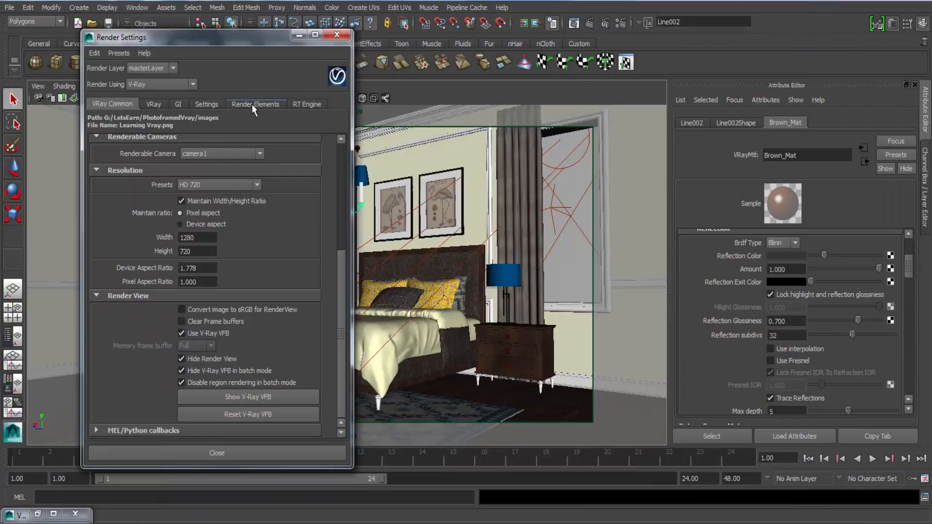
{"action": "left_click", "coordinate": [251, 104]}
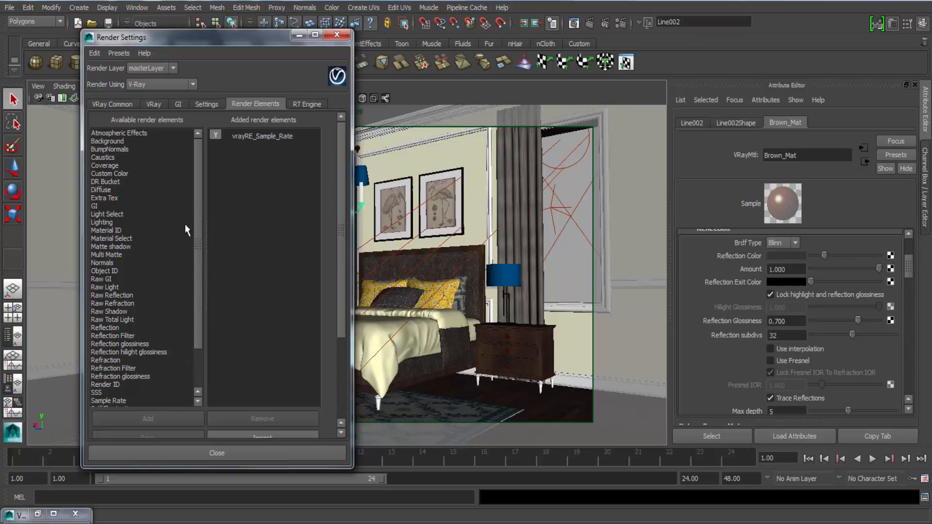
{"action": "mouse_move", "coordinate": [195, 192]}
{"action": "left_mouse_down"}
{"action": "mouse_move", "coordinate": [199, 263]}
{"action": "mouse_move", "coordinate": [198, 174]}
{"action": "left_mouse_up"}
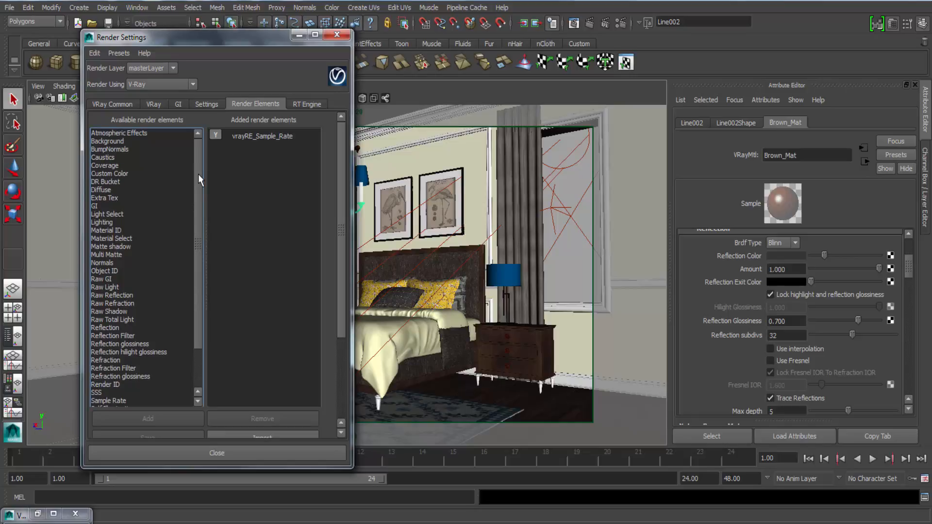
{"action": "left_click", "coordinate": [127, 197]}
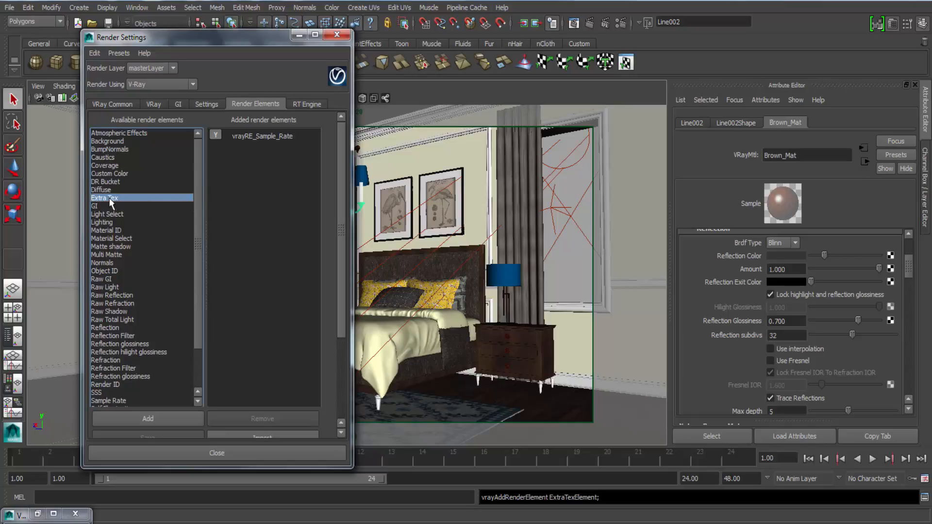
{"action": "left_click", "coordinate": [167, 417]}
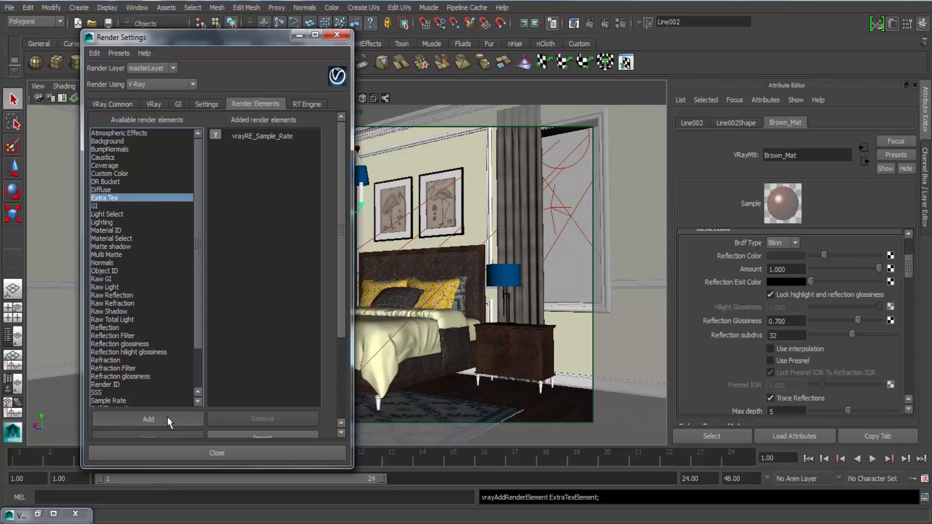
{"action": "double_click", "coordinate": [275, 136]}
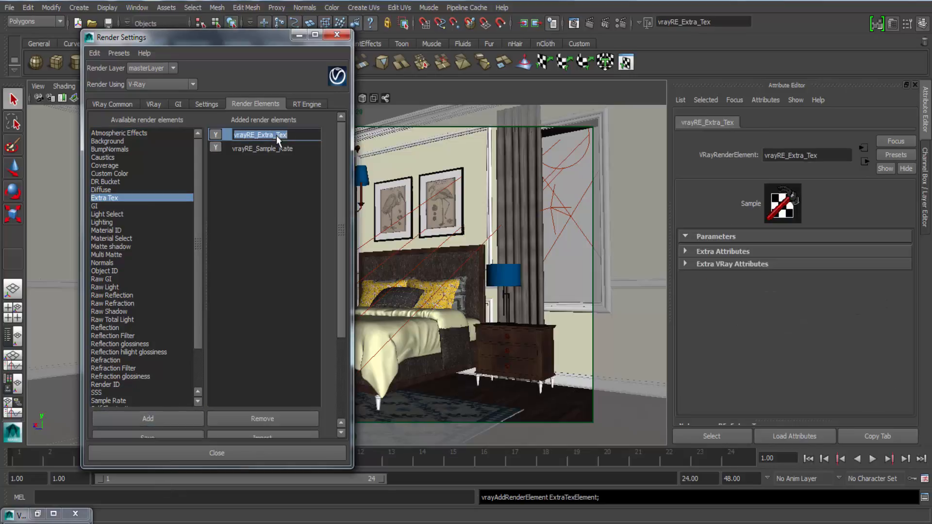
{"action": "type", "text": "AO"}
{"action": "key", "text": "Return"}
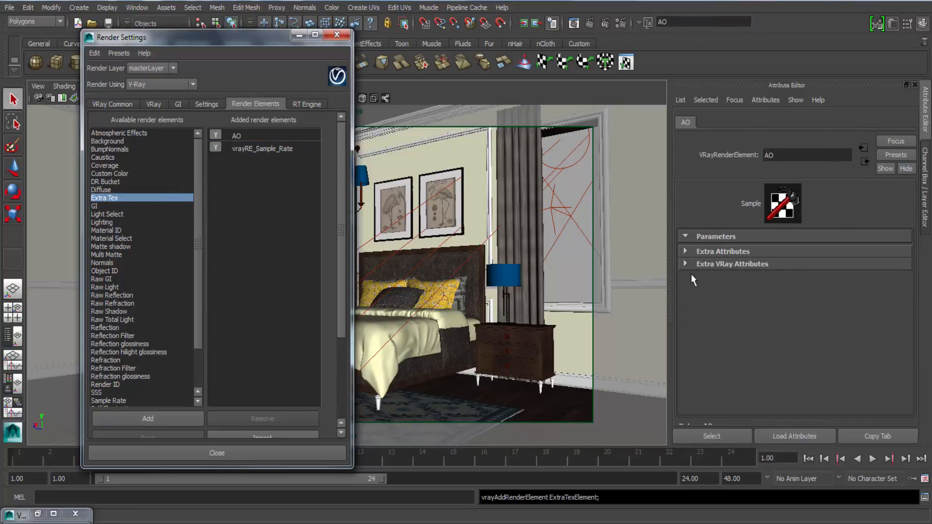
Step: Assign a VRay Dirt texture to the AO element's texture slot and set the dirt's Subdivs to 32
{"action": "left_click", "coordinate": [703, 251]}
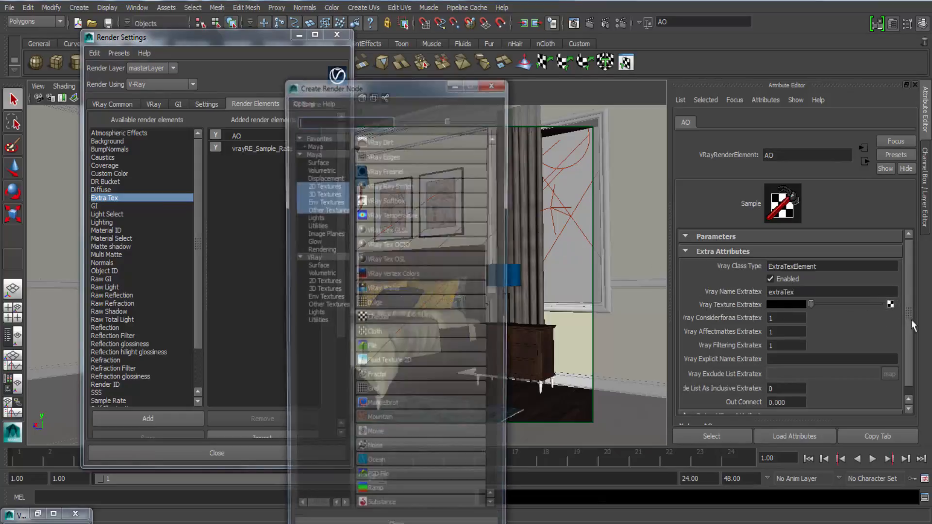
{"action": "left_click", "coordinate": [410, 141]}
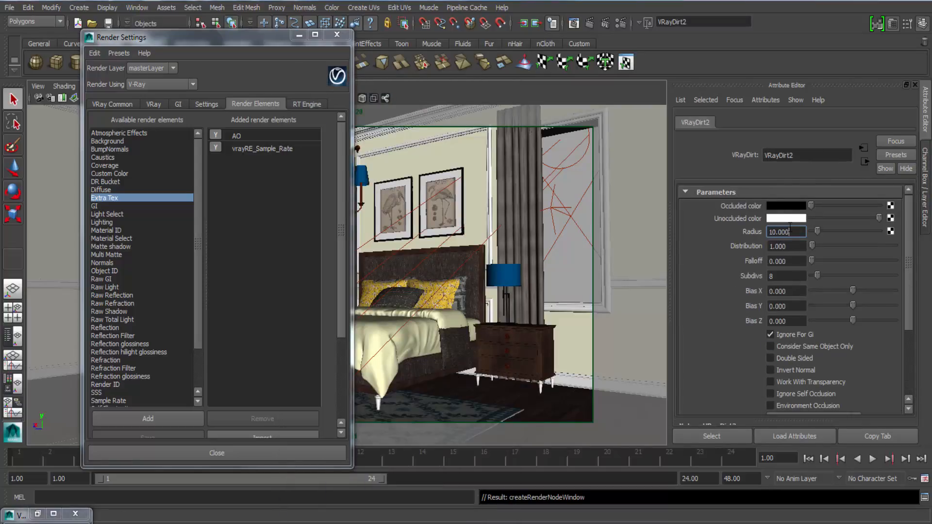
{"action": "left_click", "coordinate": [783, 277]}
{"action": "type", "text": "32"}
{"action": "key", "text": "Return"}
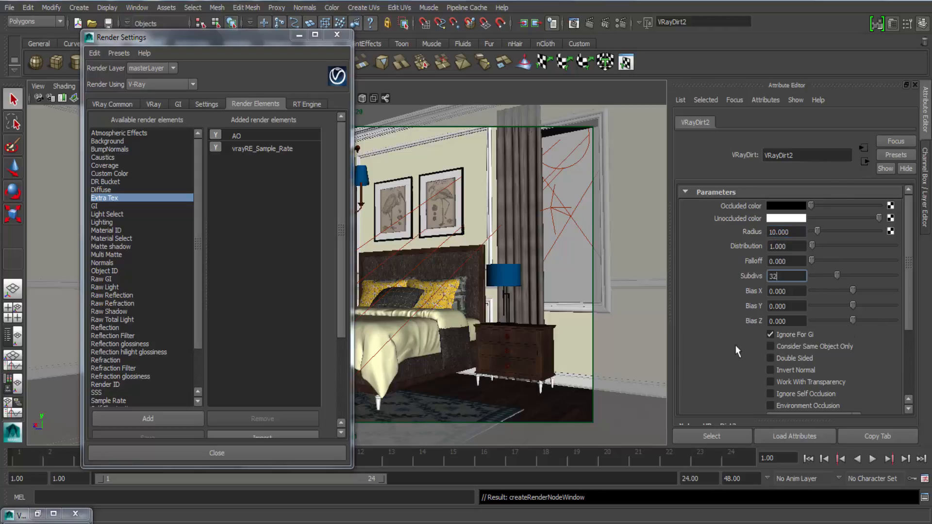
{"action": "scroll", "coordinate": [738, 340], "scroll_direction": "down", "scroll_amount": 2}
{"action": "left_click", "coordinate": [262, 137]}
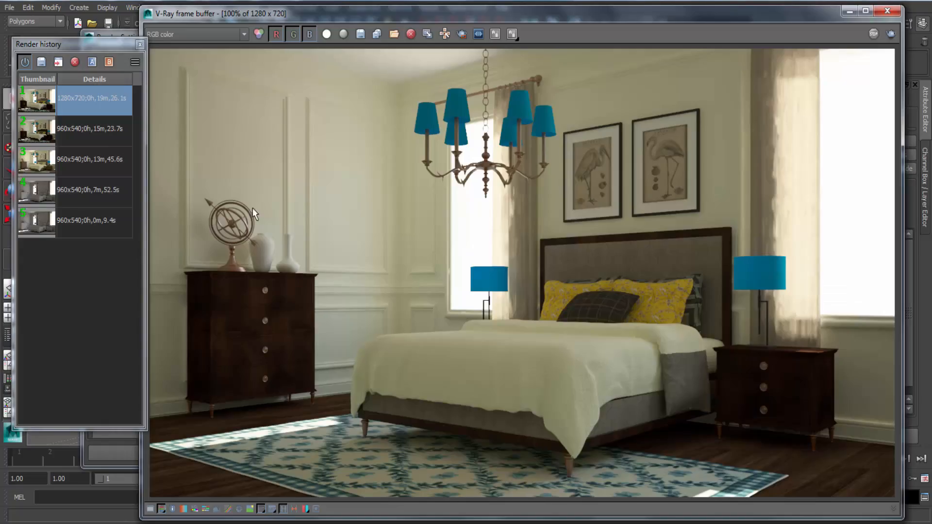
Step: Check the channels available for the finished render and move the render history window clear of the image
{"action": "left_click", "coordinate": [210, 35]}
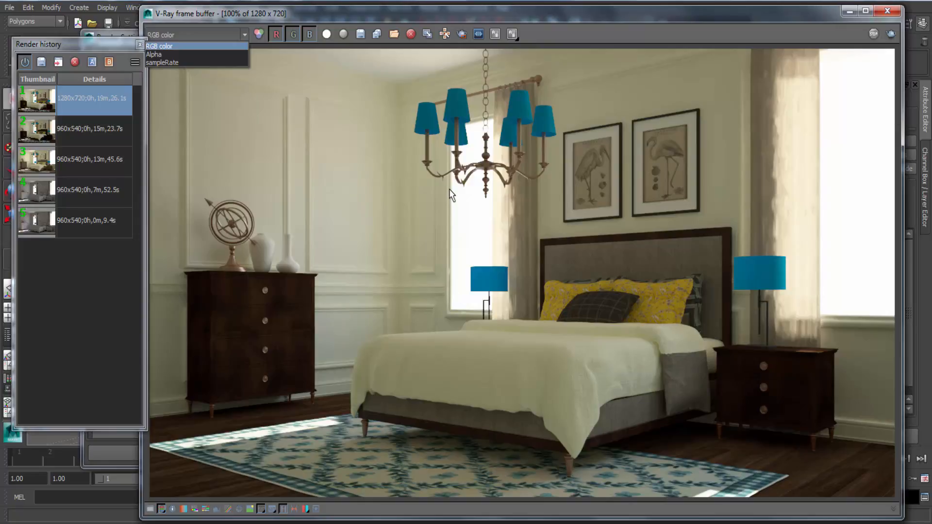
{"action": "left_click", "coordinate": [327, 13]}
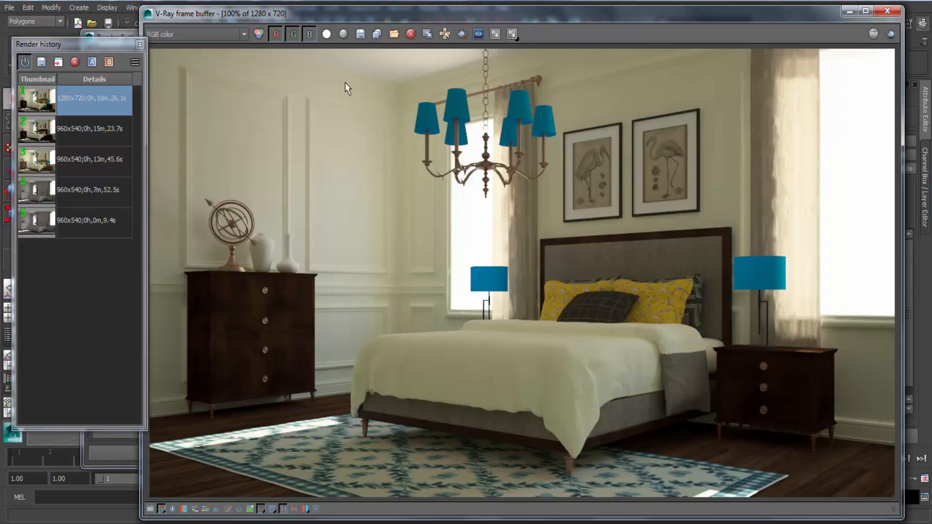
{"action": "left_click_drag", "start_coordinate": [81, 45], "coordinate": [69, 42]}
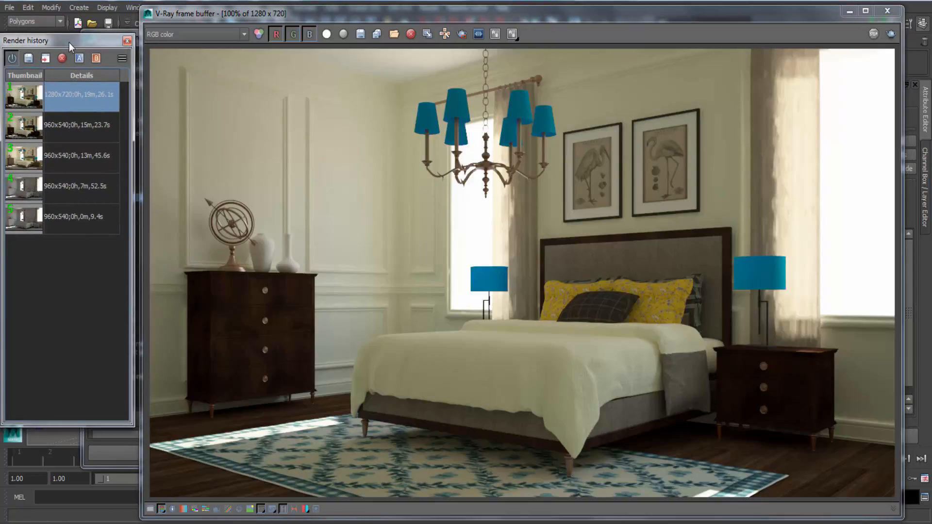